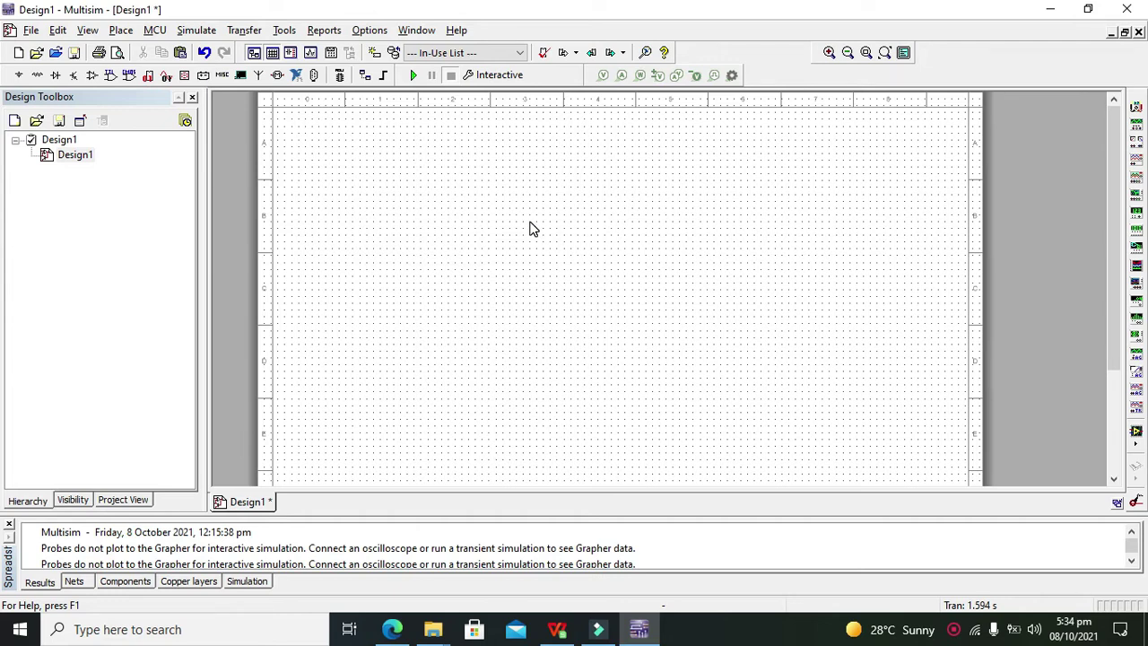
pyautogui.click(529, 223)
pyautogui.moveTo(535, 243); pyautogui.dragTo(537, 329)
pyautogui.moveTo(537, 324); pyautogui.dragTo(535, 297)
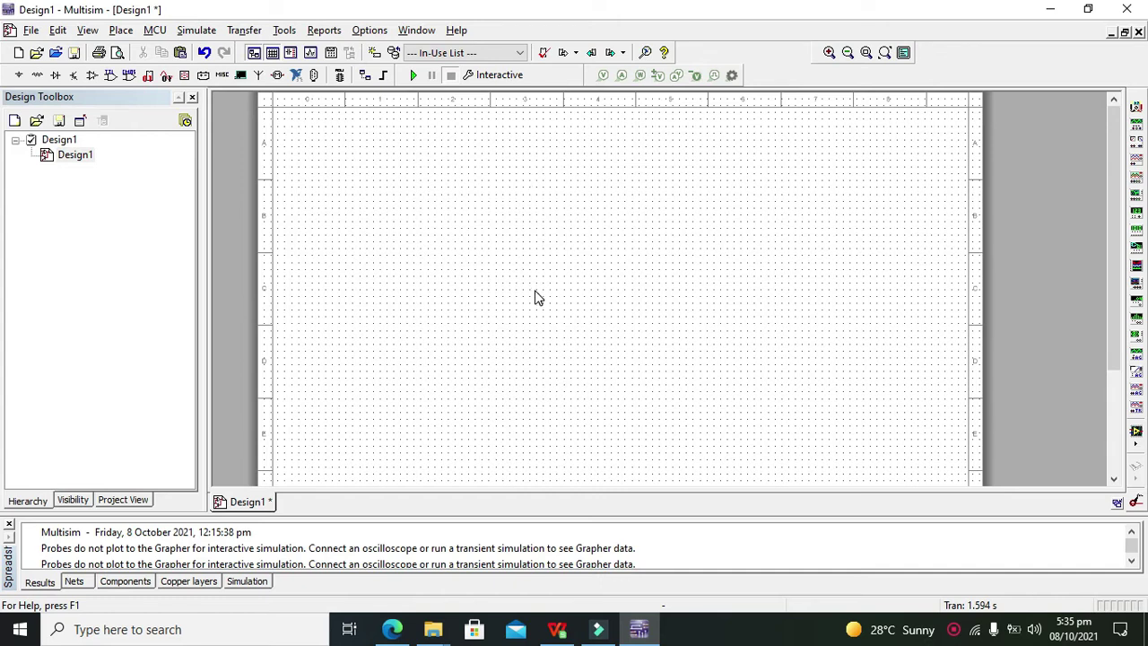
# - Place a DC_POWER source from the POWER_SOURCES family near the sheet's left edge, at row C
pyautogui.click(18, 77)
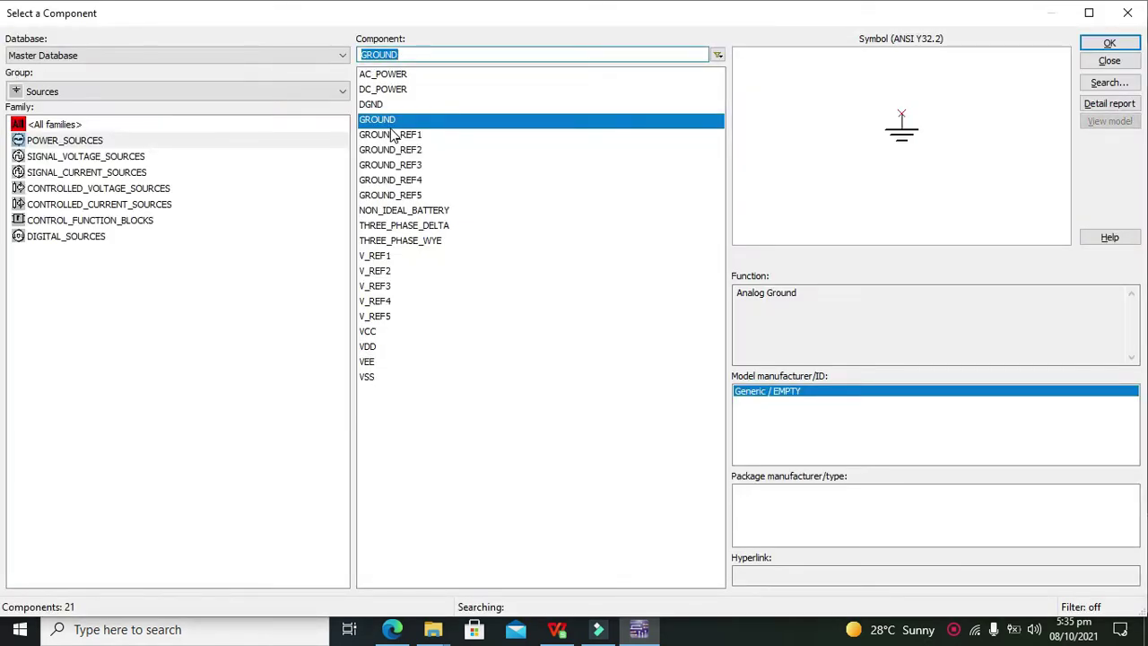
pyautogui.click(384, 89)
pyautogui.click(1110, 43)
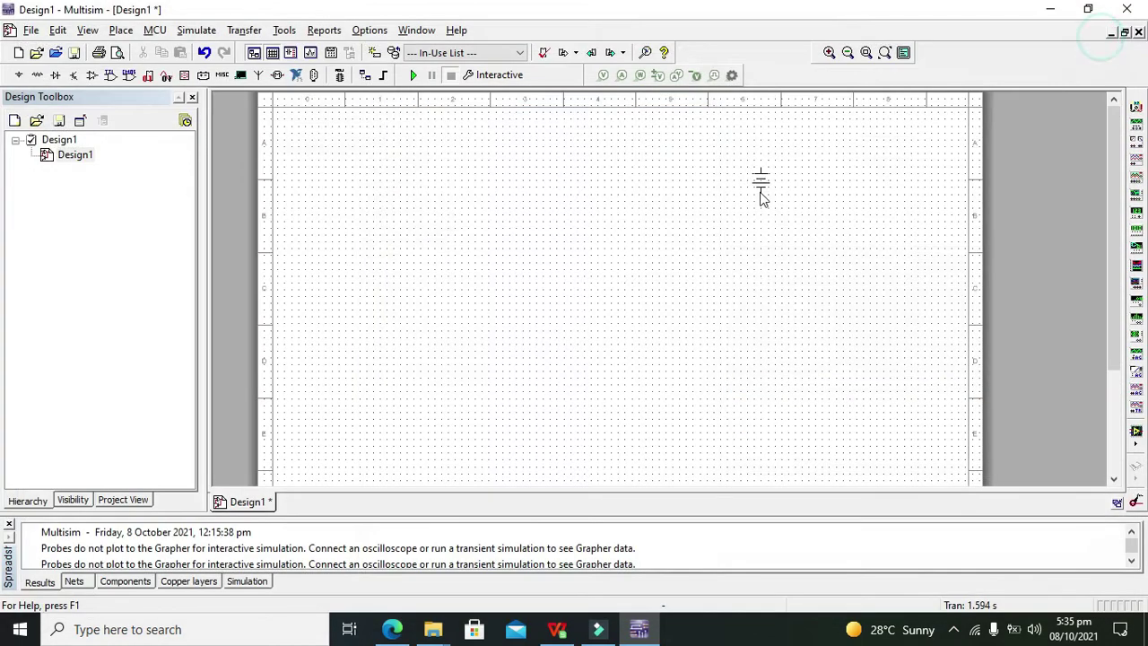
pyautogui.click(328, 303)
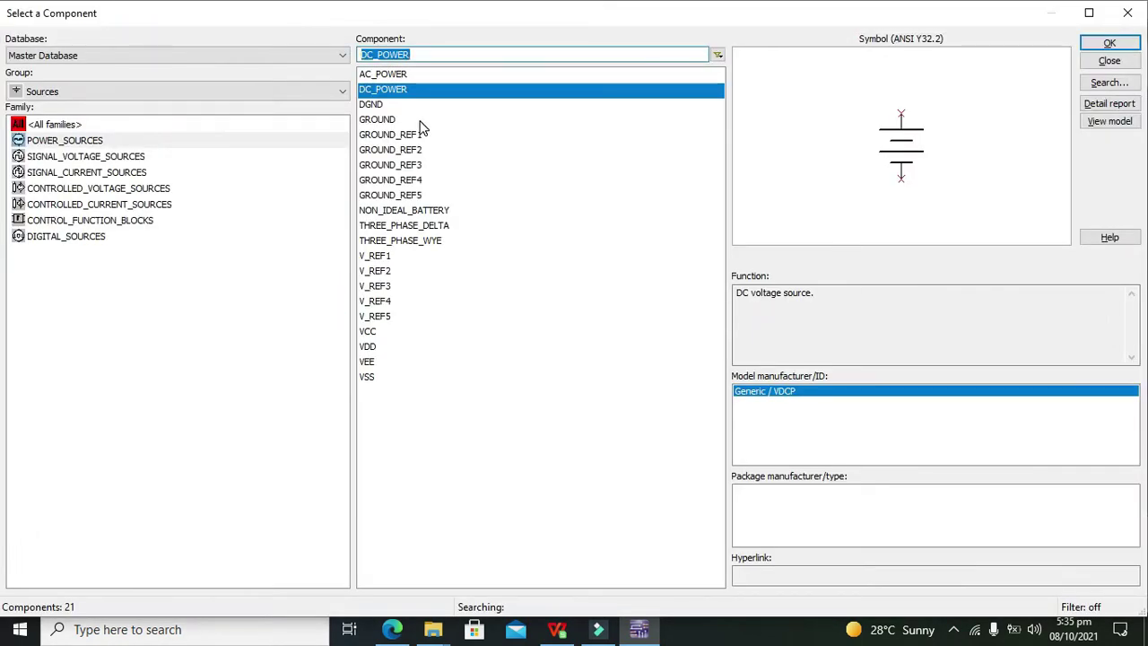
# - Place an analog GROUND symbol directly below the DC source and finish adding sources
pyautogui.click(420, 123)
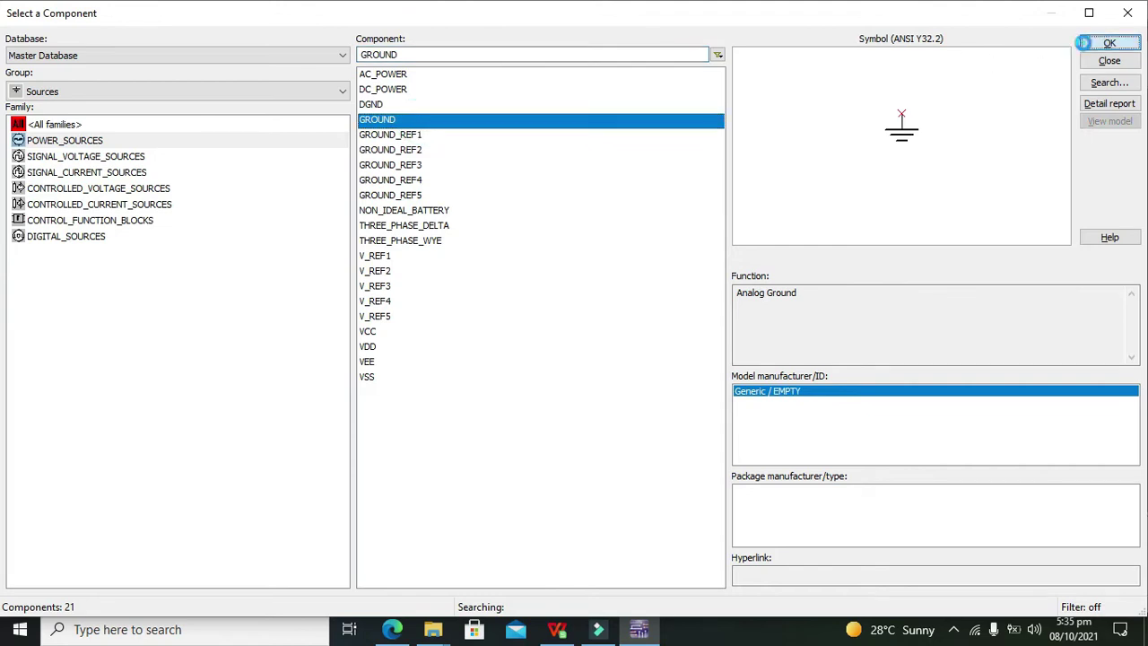
pyautogui.click(1109, 43)
pyautogui.click(332, 345)
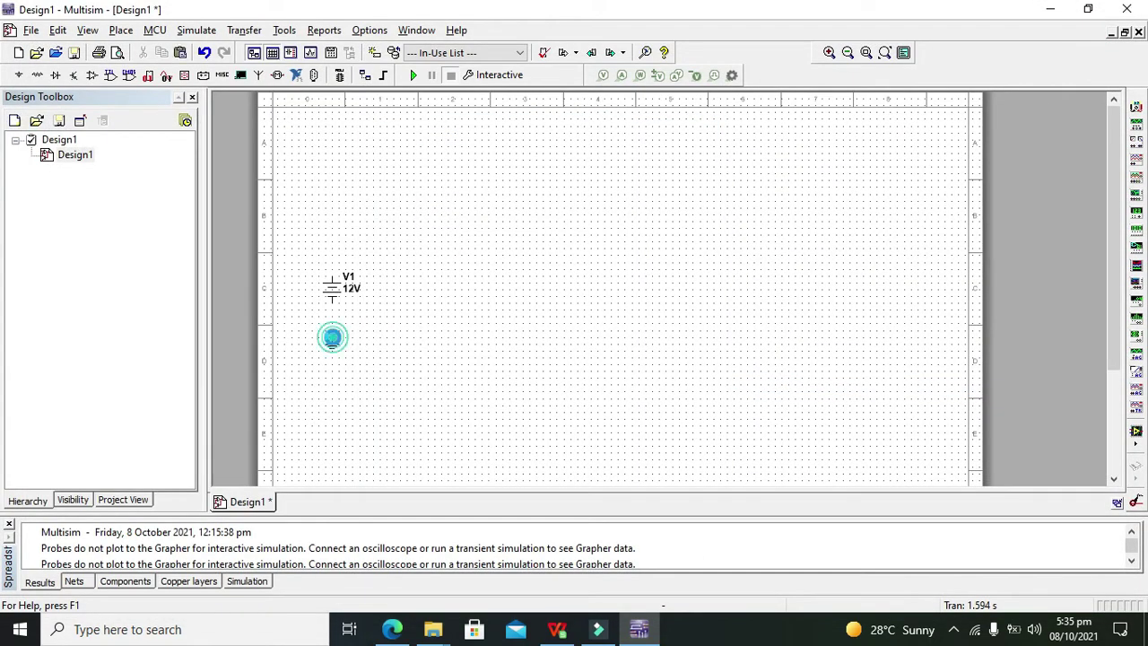
pyautogui.click(1114, 19)
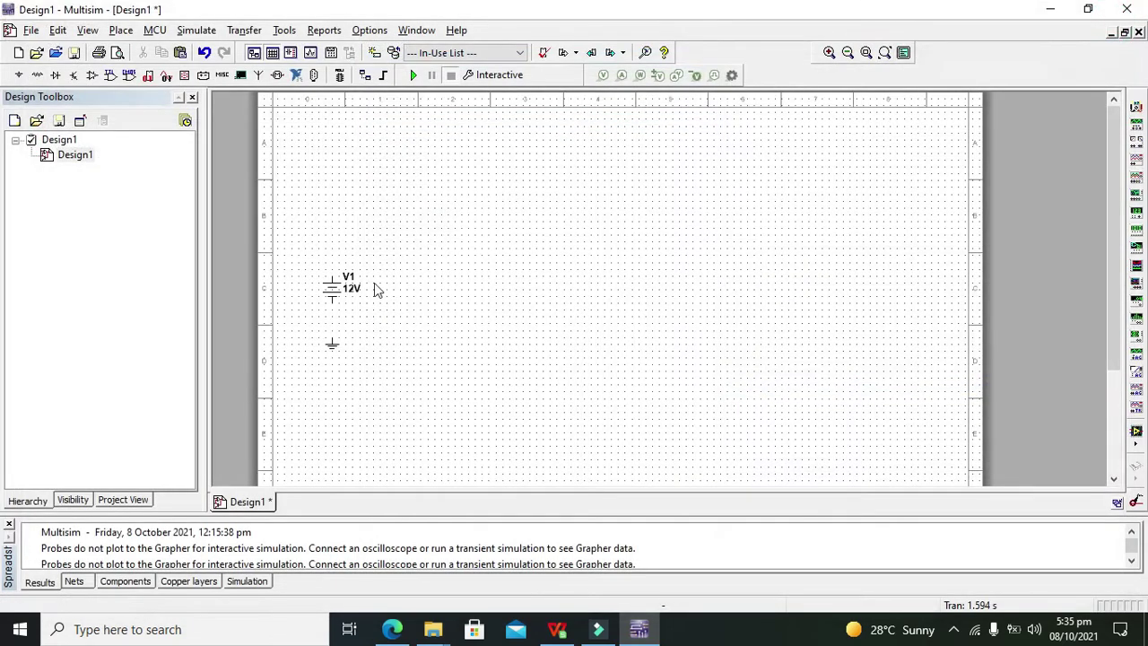
# - Wire the ground to the lower terminal of the DC source and set the source voltage to 5 V
pyautogui.click(332, 339)
pyautogui.click(332, 302)
pyautogui.doubleClick(337, 296)
pyautogui.write('5')
pyautogui.click(592, 493)
pyautogui.click(333, 261)
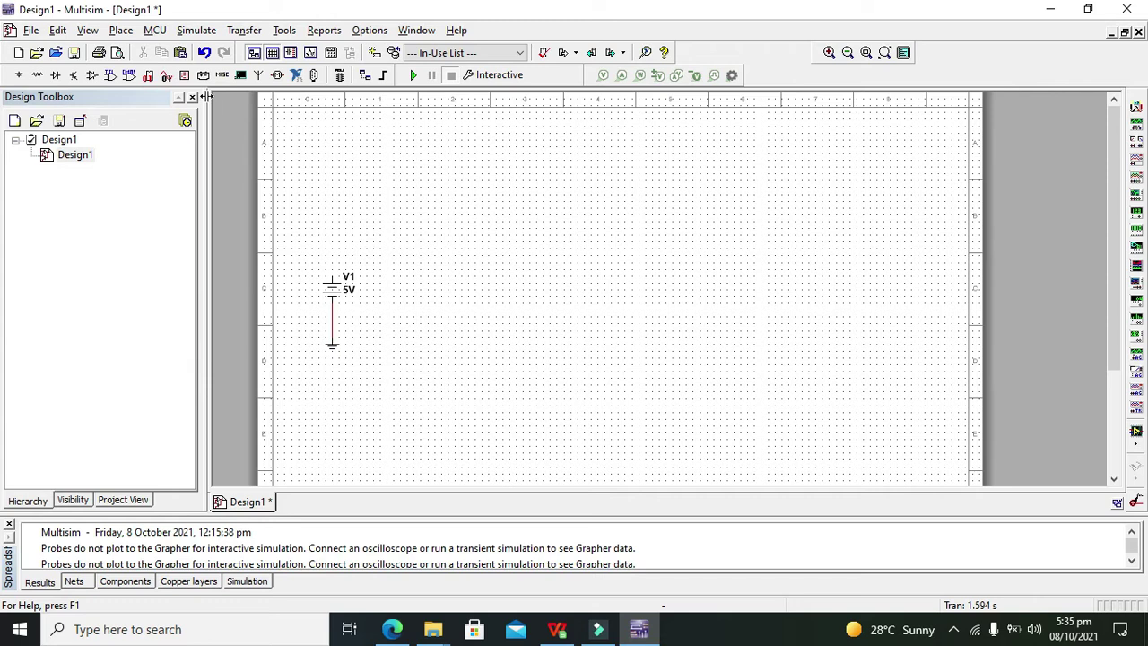
# - Find 74ALS11 among the TTL components and place section A of a 74ALS11AM three-input AND gate in the upper middle of the sheet
pyautogui.click(111, 76)
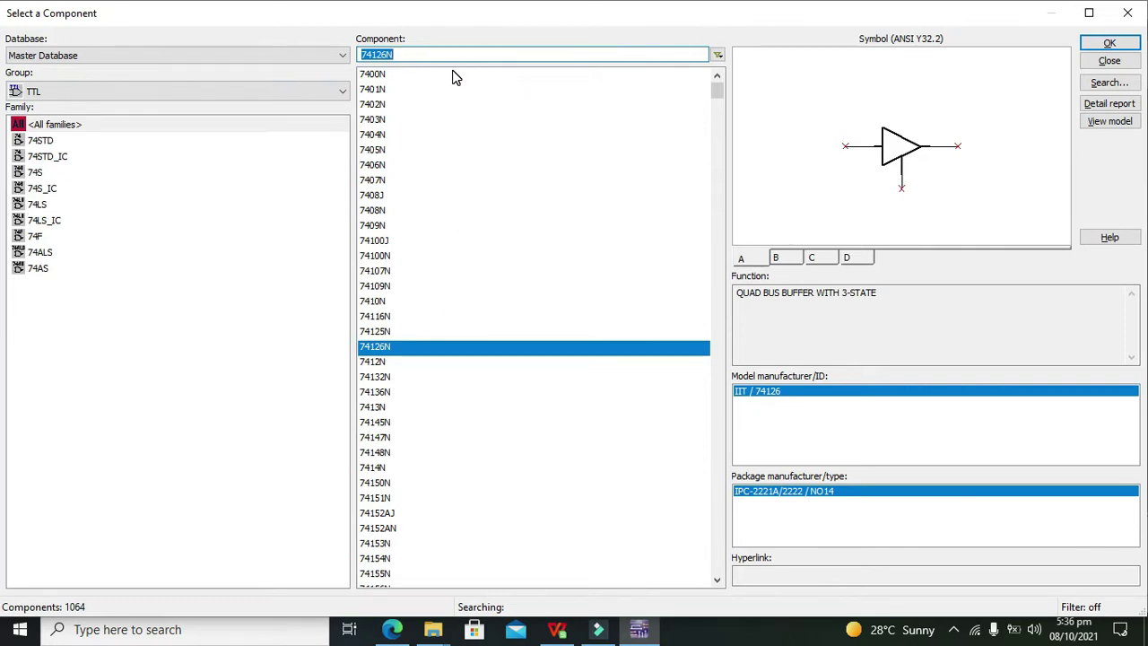
pyautogui.write('74')
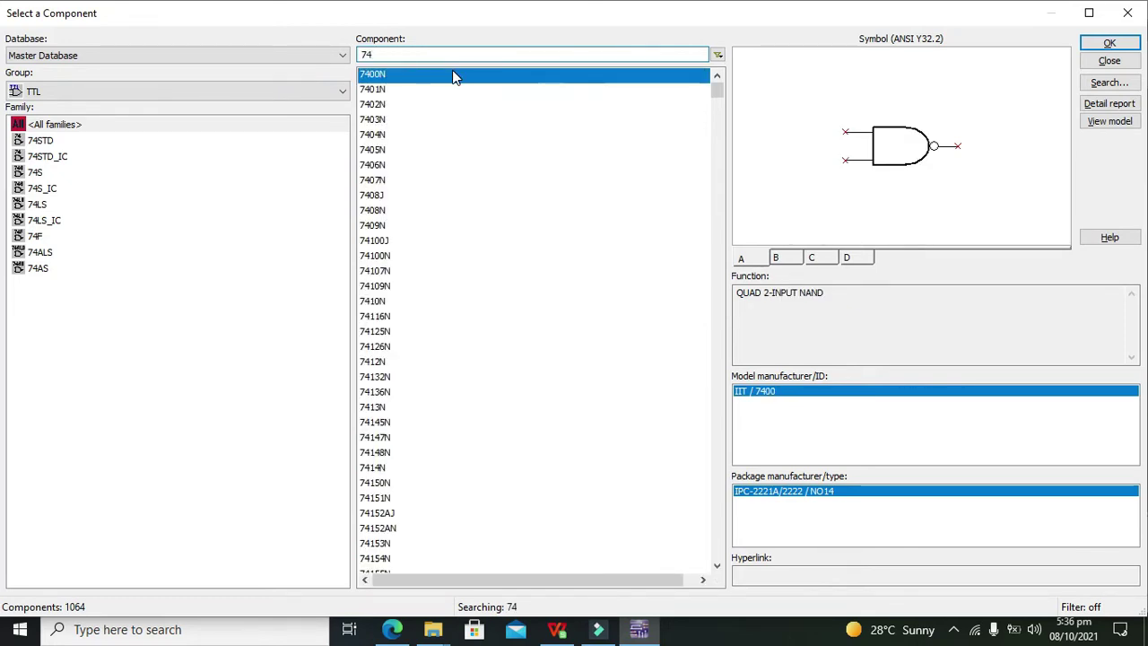
pyautogui.write('ALS')
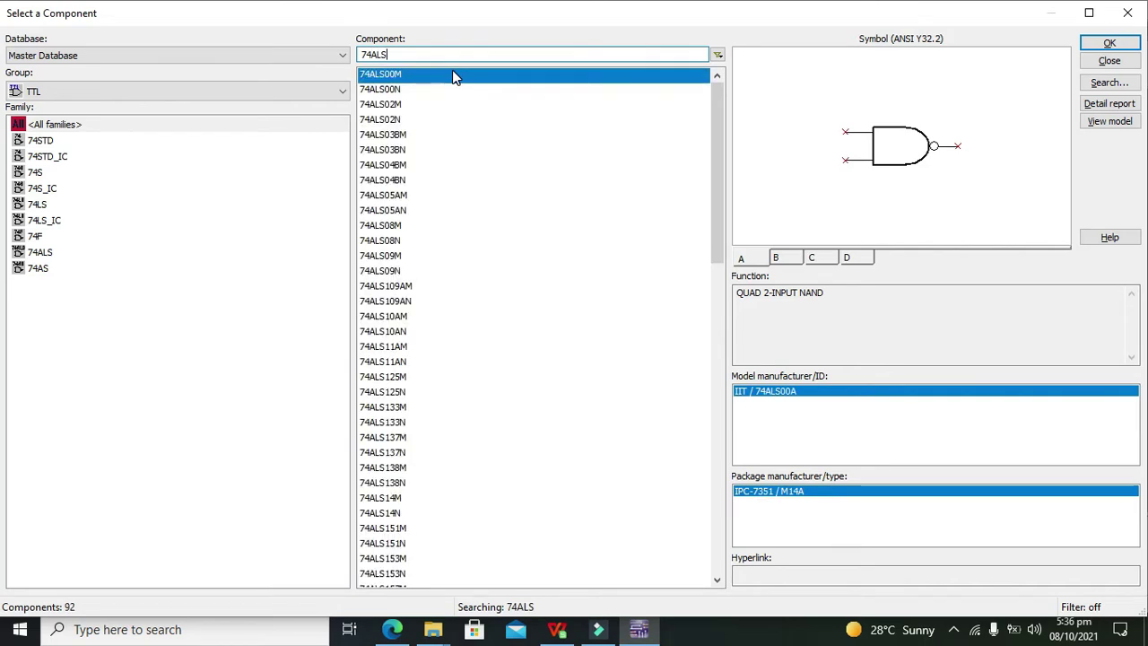
pyautogui.write('11')
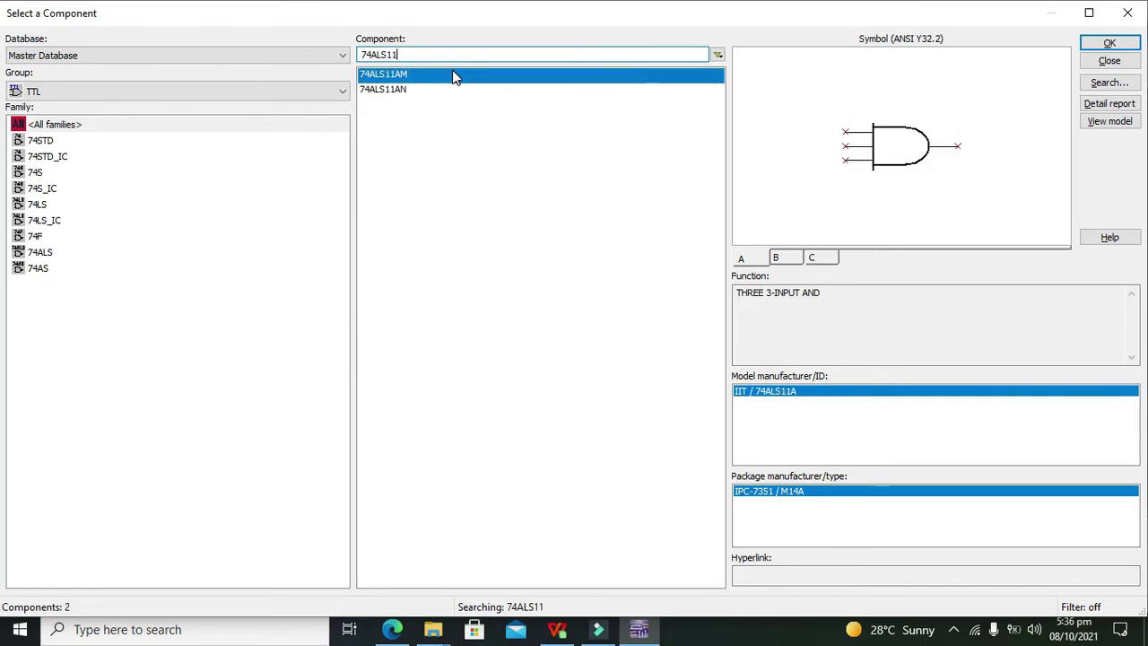
pyautogui.click(1110, 44)
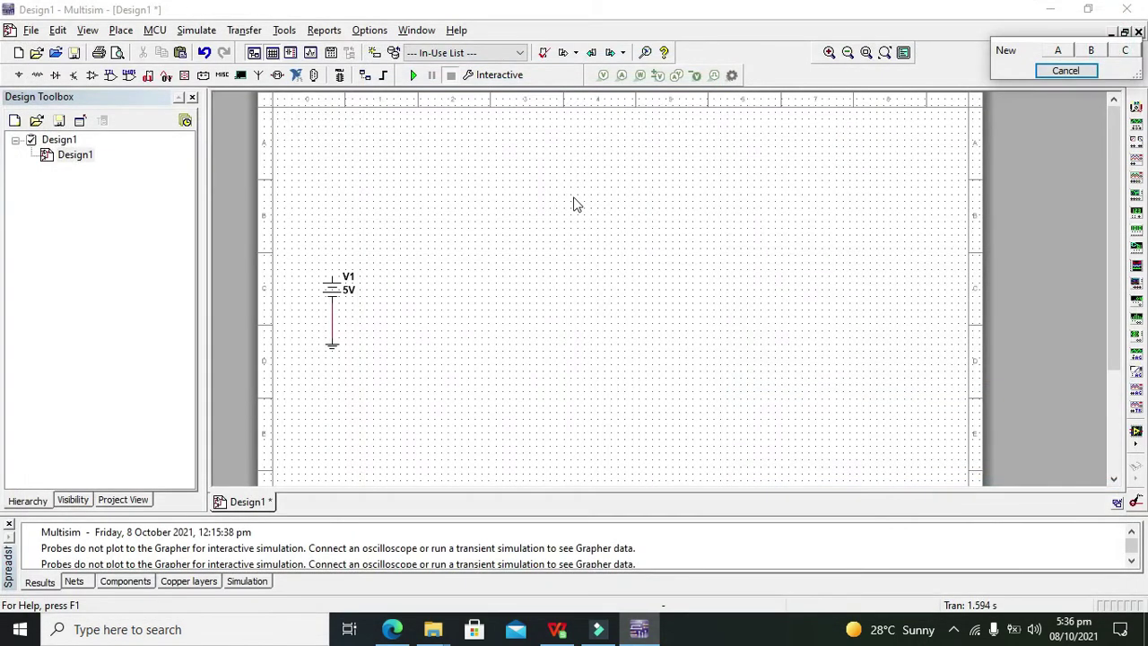
pyautogui.click(1057, 52)
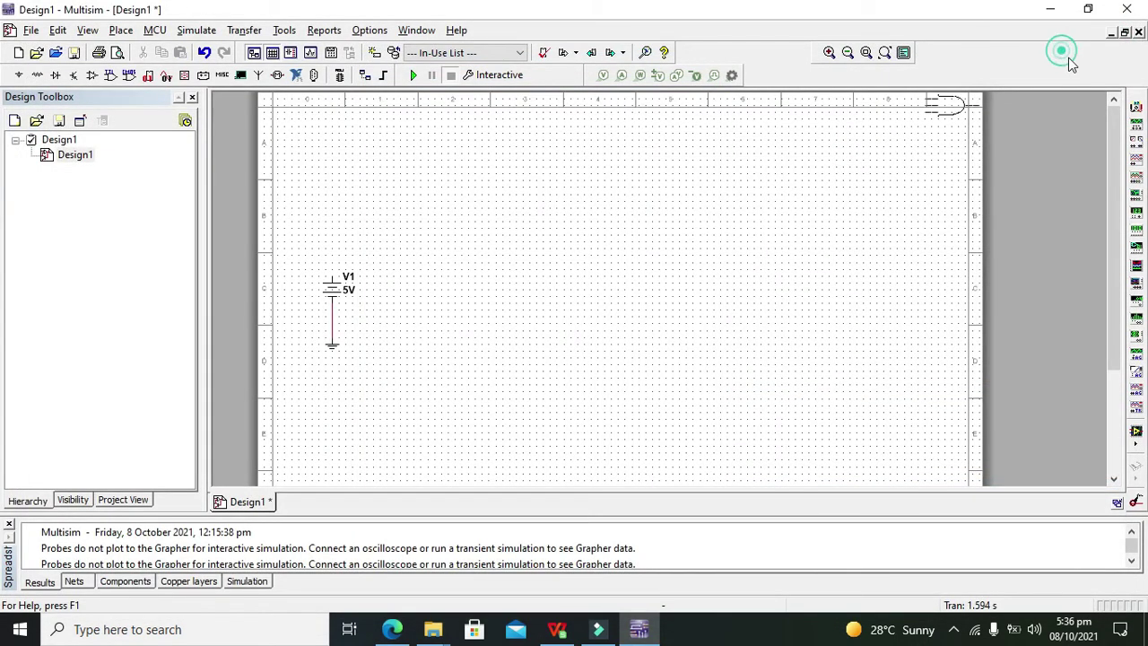
pyautogui.click(536, 153)
# - Place three more 74ALS11AM AND gates in a column below the first, each as section A of a new chip
pyautogui.click(521, 141)
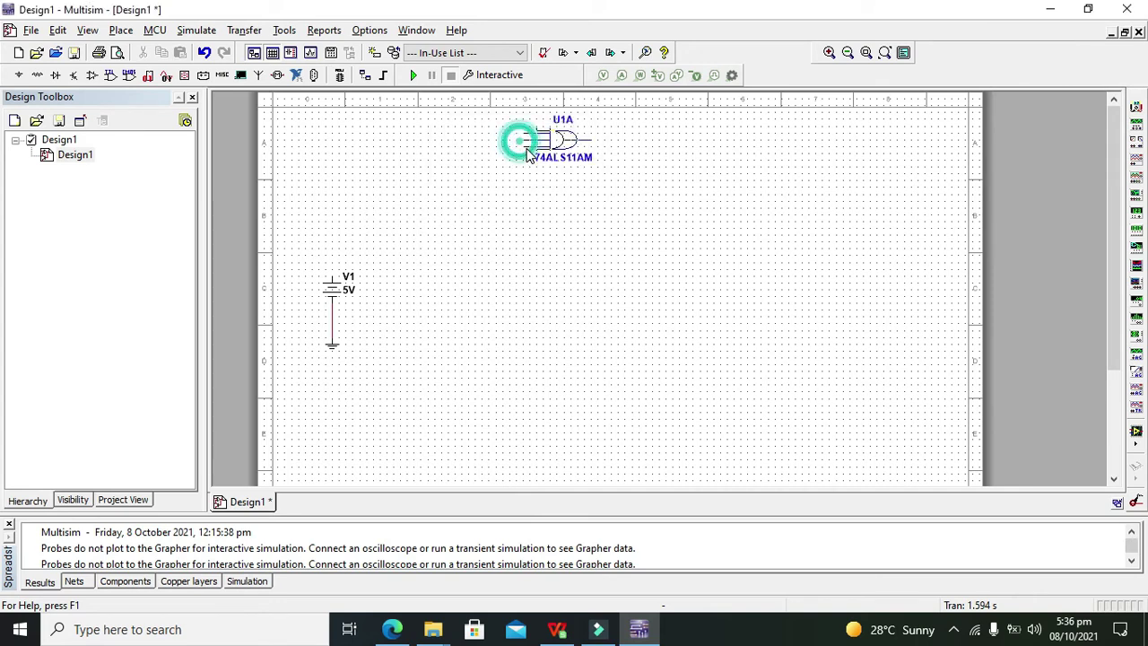
pyautogui.click(543, 201)
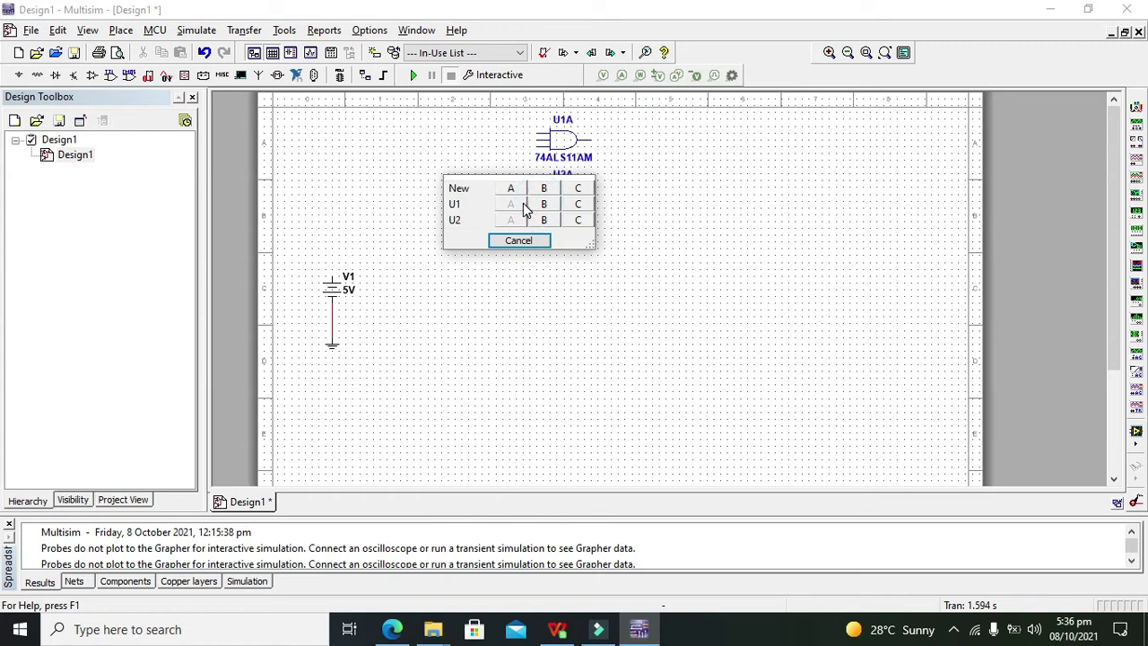
pyautogui.click(512, 187)
pyautogui.click(538, 263)
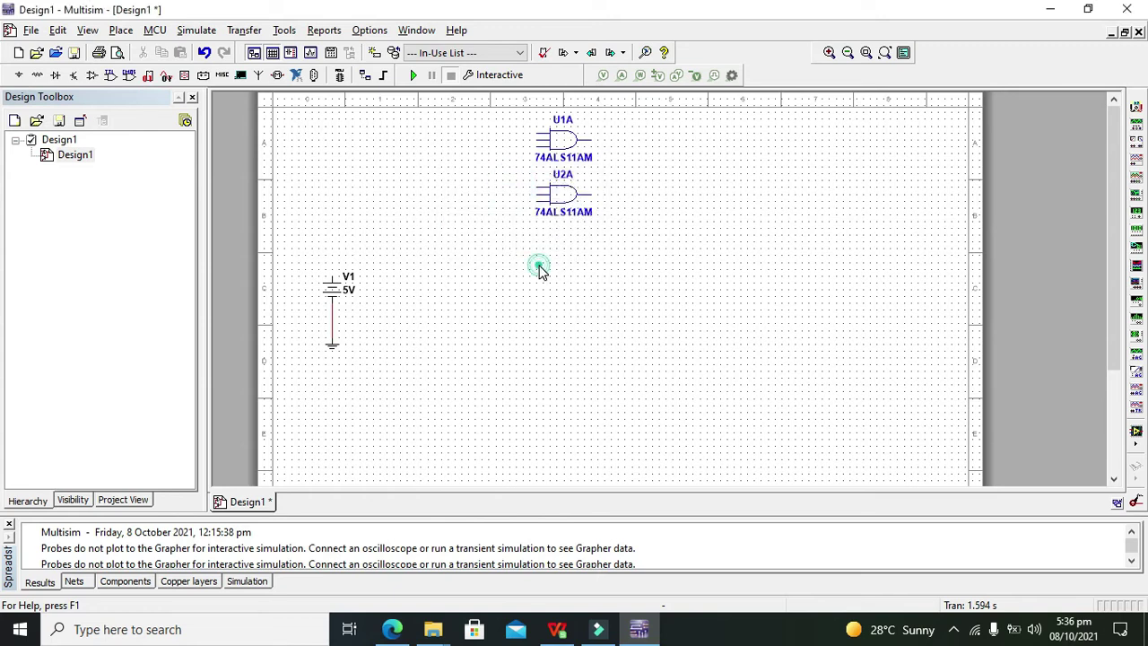
pyautogui.click(505, 256)
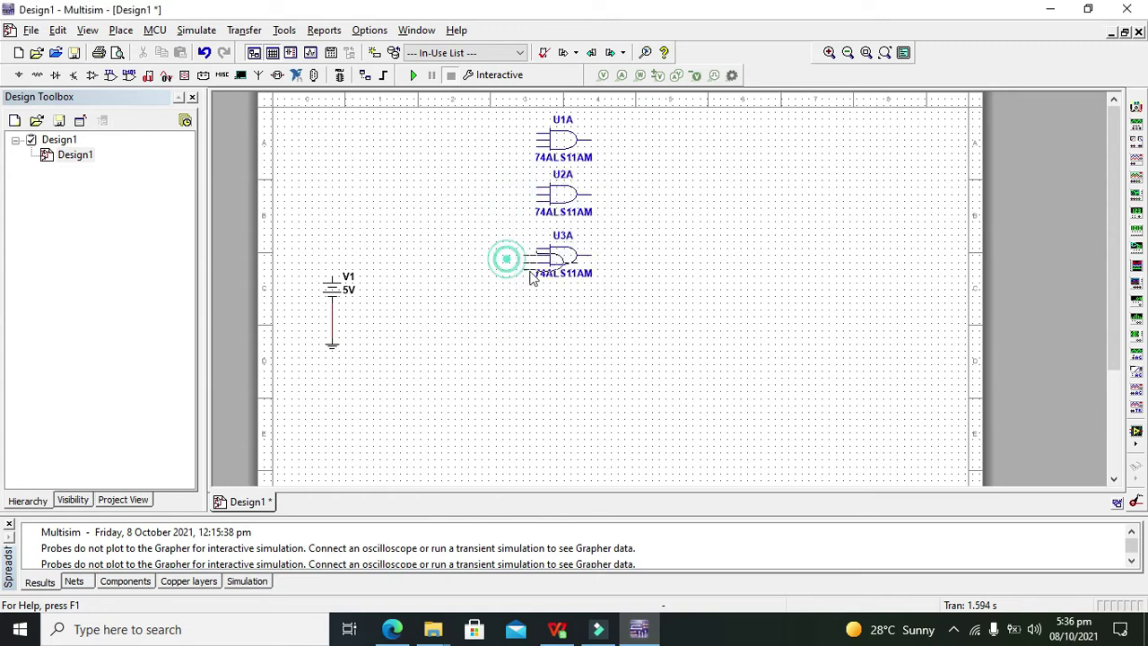
pyautogui.click(541, 315)
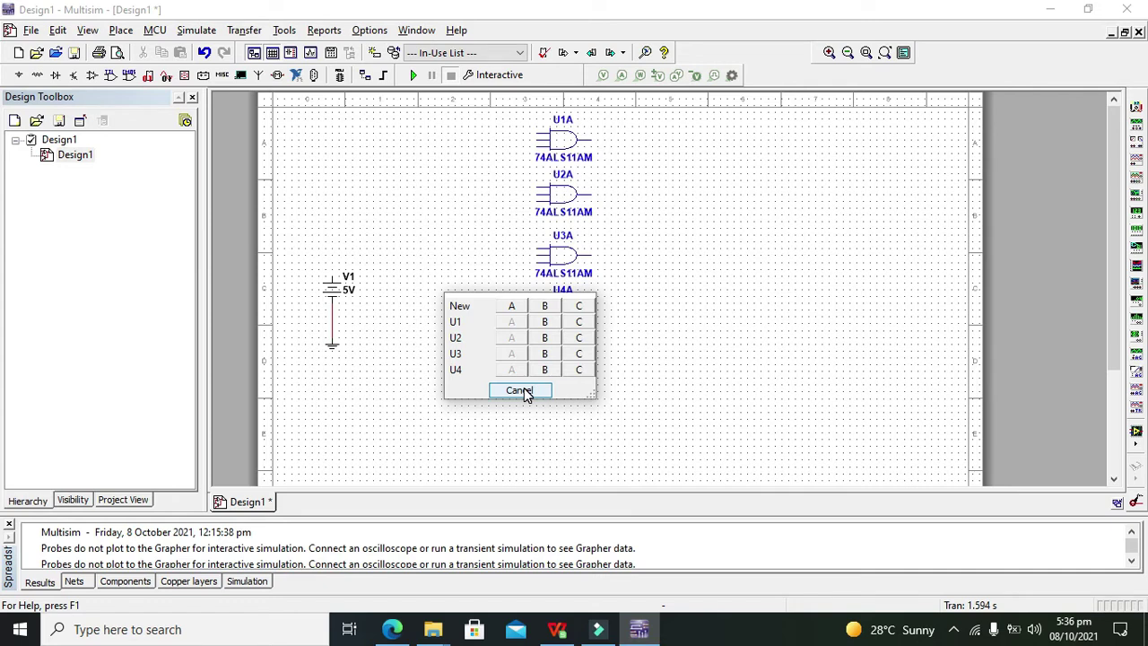
pyautogui.click(524, 390)
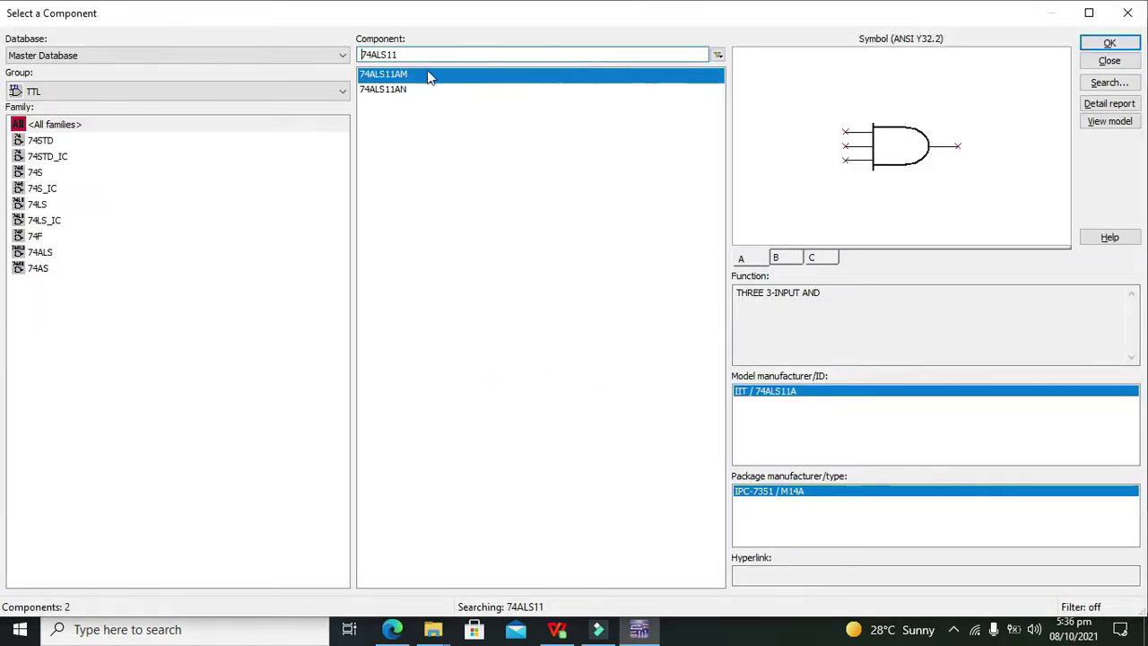
# - Choose the 7405N hex inverter from the TTL components and place its section A below and to the right of the DC source
pyautogui.doubleClick(417, 54)
pyautogui.press('BackSpace')
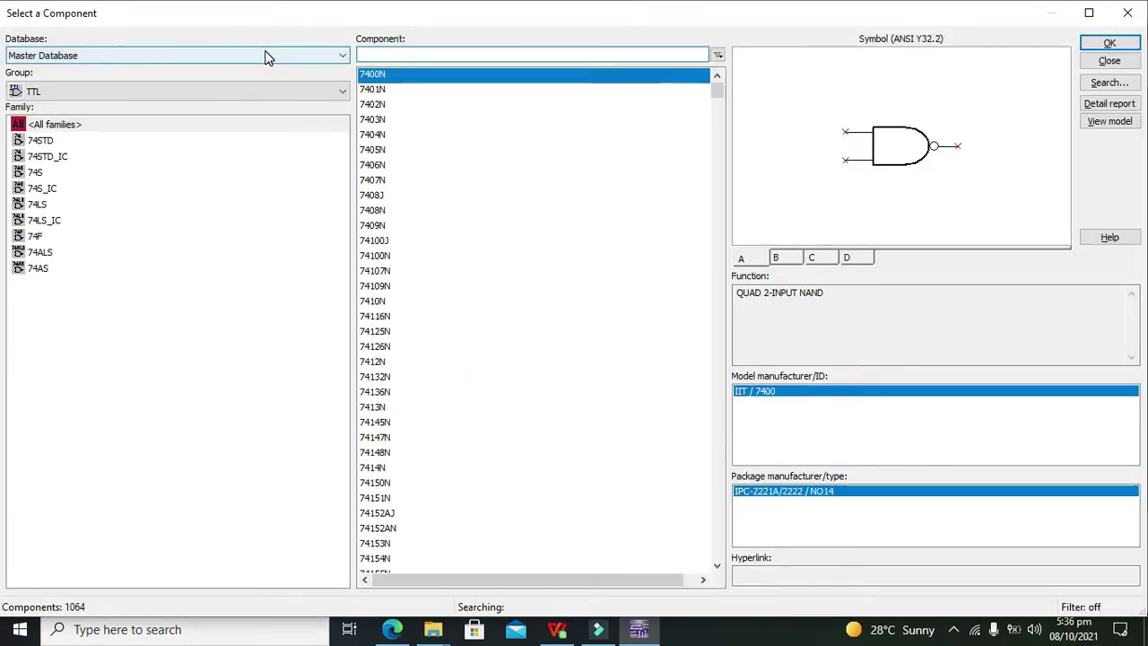
pyautogui.click(388, 92)
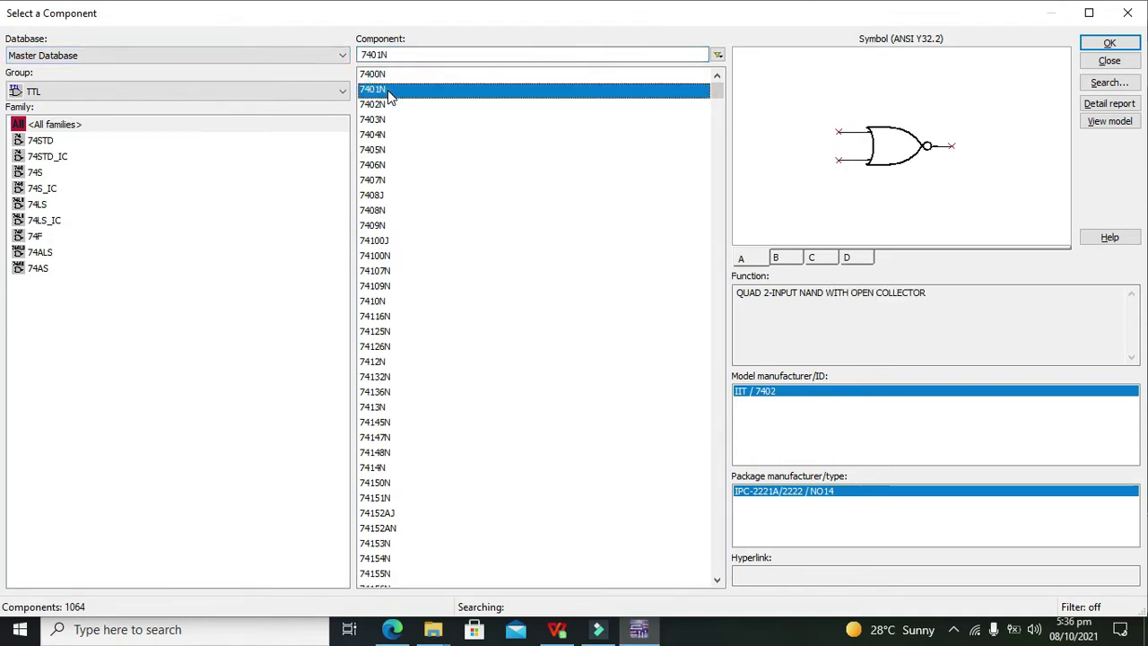
pyautogui.press('Down')
pyautogui.press('Down')
pyautogui.press('Down')
pyautogui.press('Down')
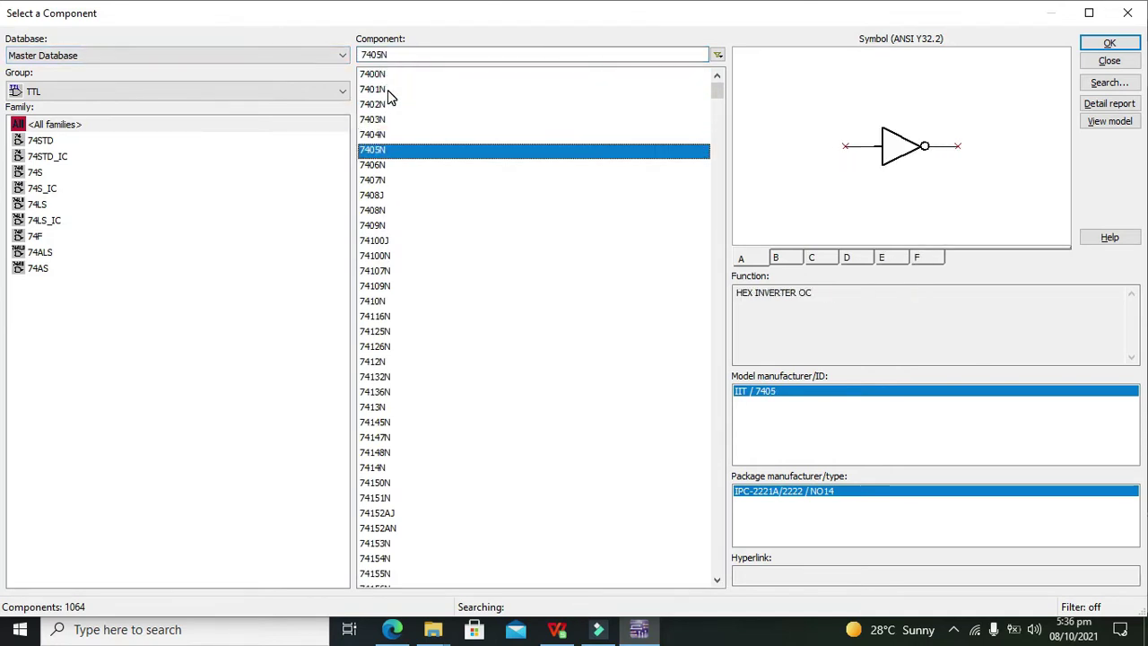
pyautogui.click(1109, 43)
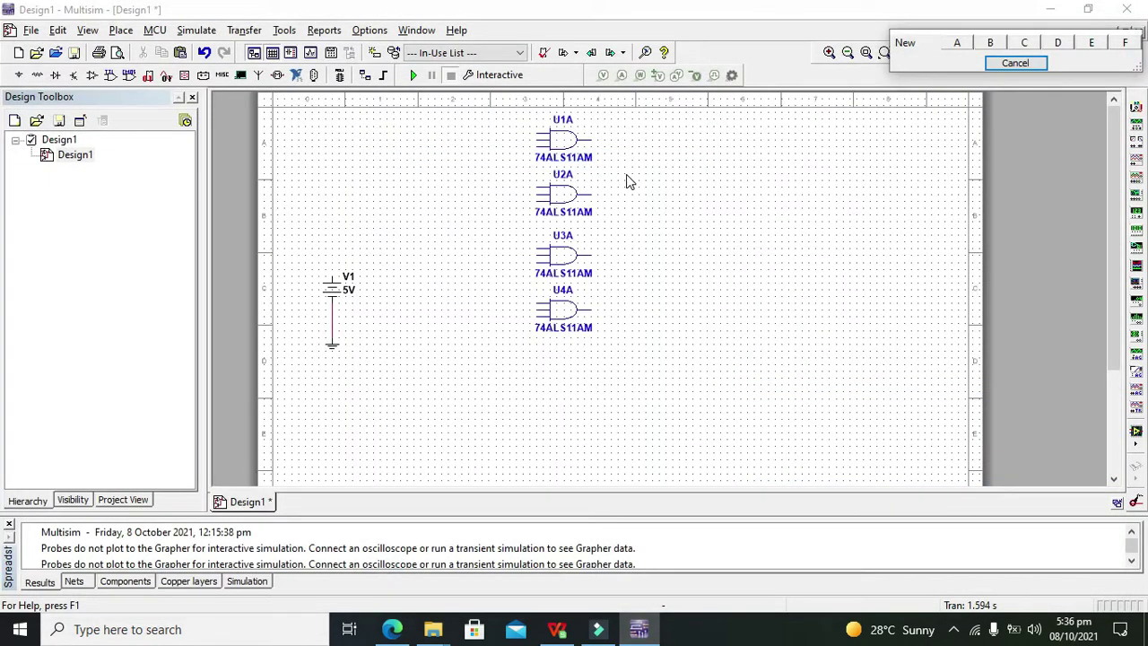
pyautogui.click(959, 43)
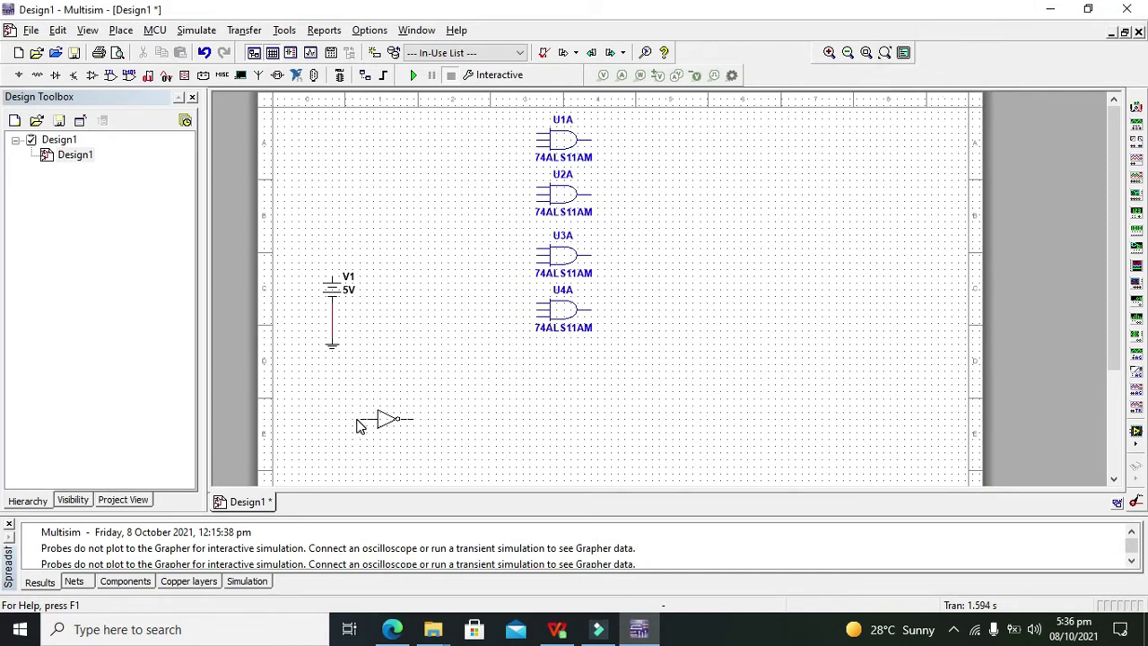
pyautogui.click(399, 423)
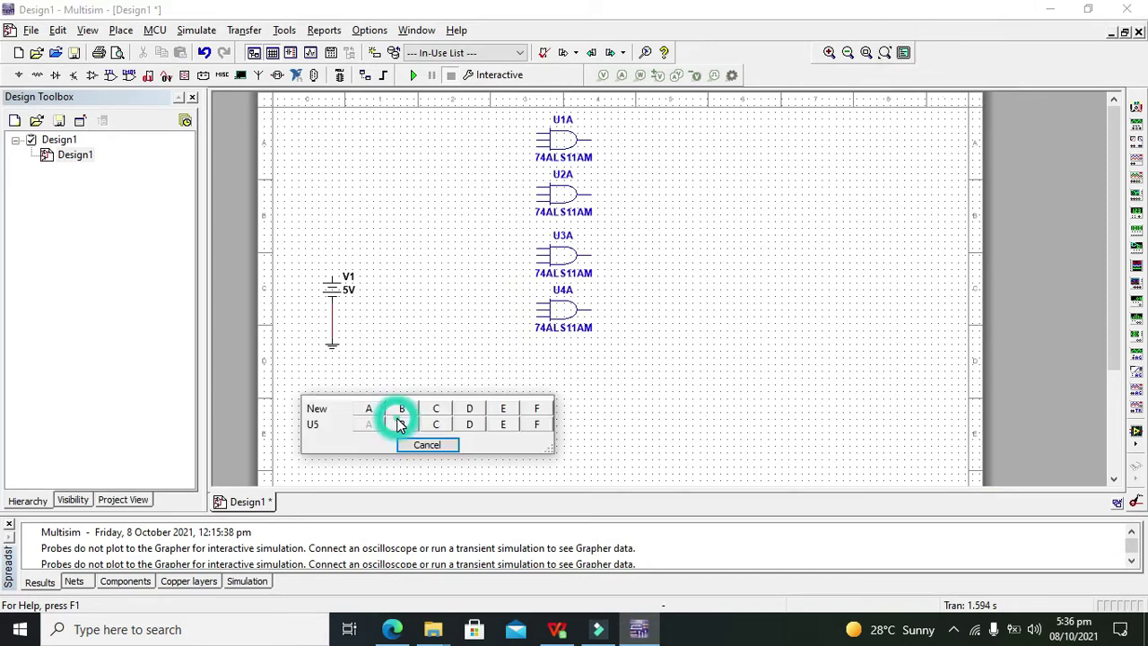
# - Place a second 7405N inverter, section A of a new chip, just below the first and stop adding inverters
pyautogui.click(368, 405)
pyautogui.scroll(-3, 404, 458)
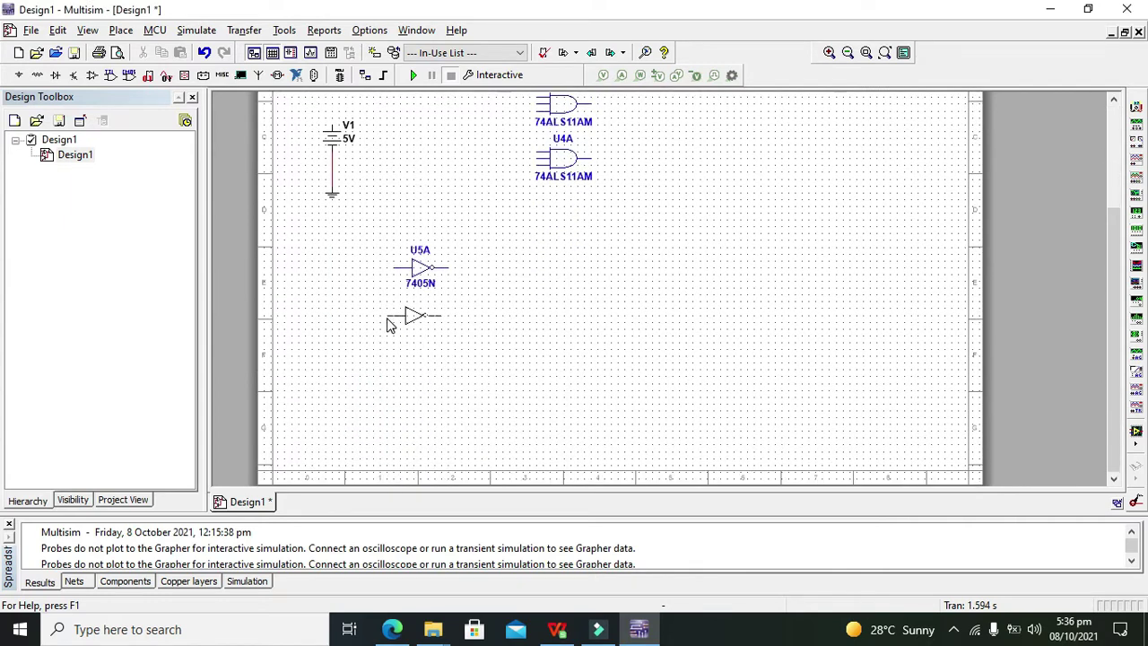
pyautogui.click(398, 308)
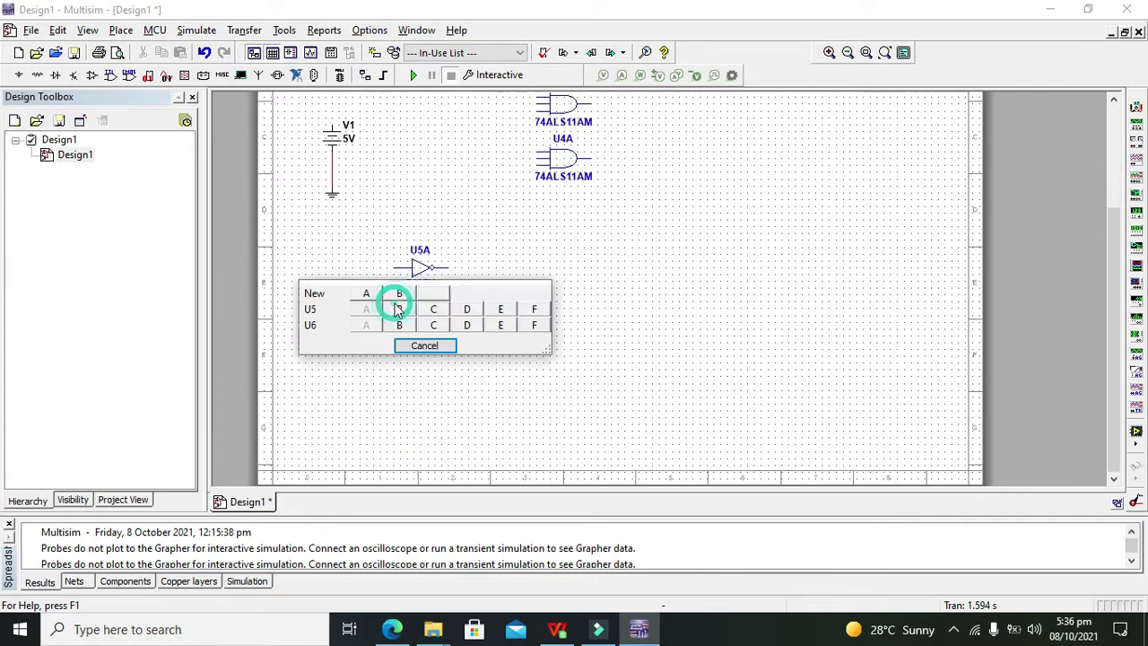
pyautogui.click(439, 345)
pyautogui.click(840, 256)
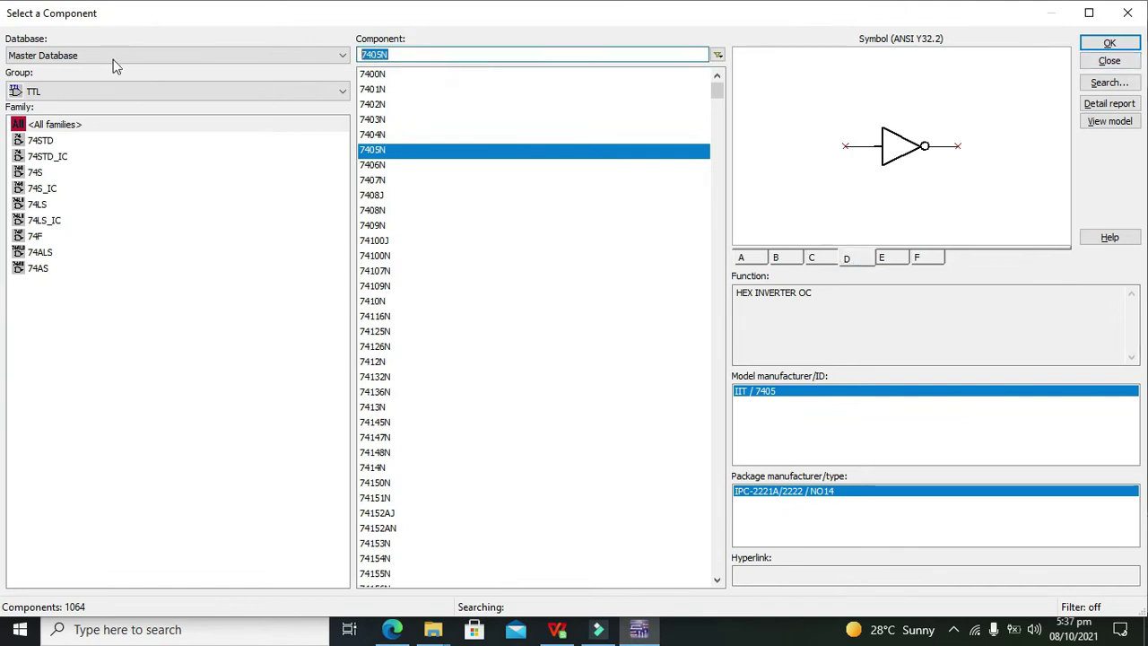
# - Find 4072 across all component groups and place section A of a 4072BD_5V four-input OR gate to the right of the AND gates
pyautogui.click(113, 90)
pyautogui.click(102, 110)
pyautogui.click(400, 54)
pyautogui.write('4072')
pyautogui.click(400, 54)
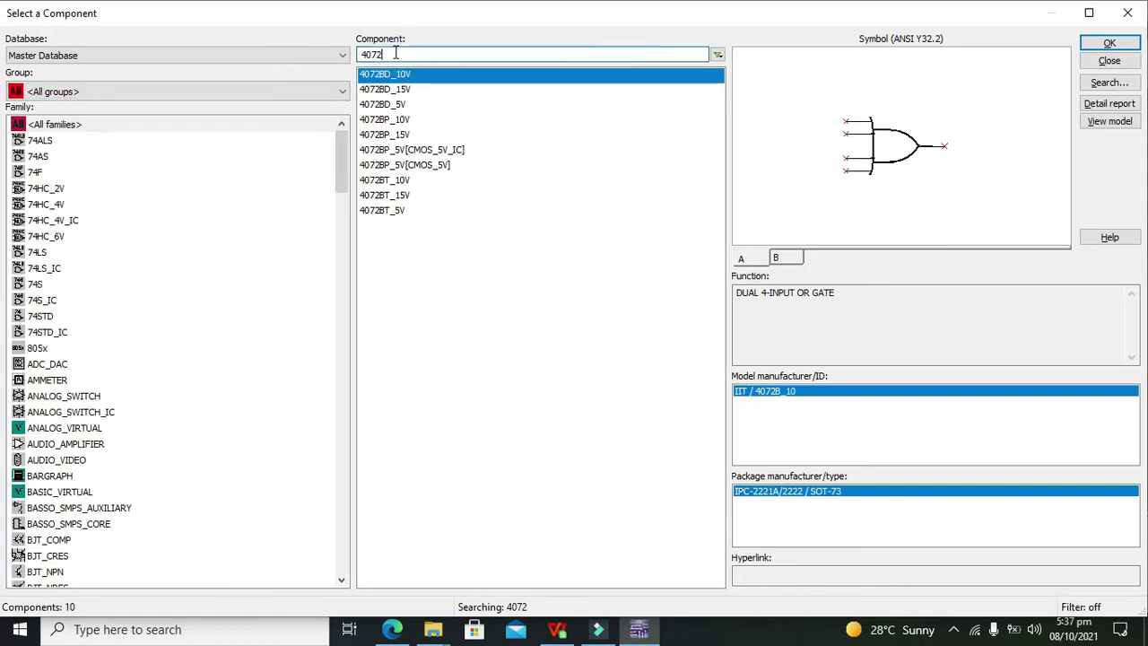
pyautogui.click(398, 104)
pyautogui.click(1109, 44)
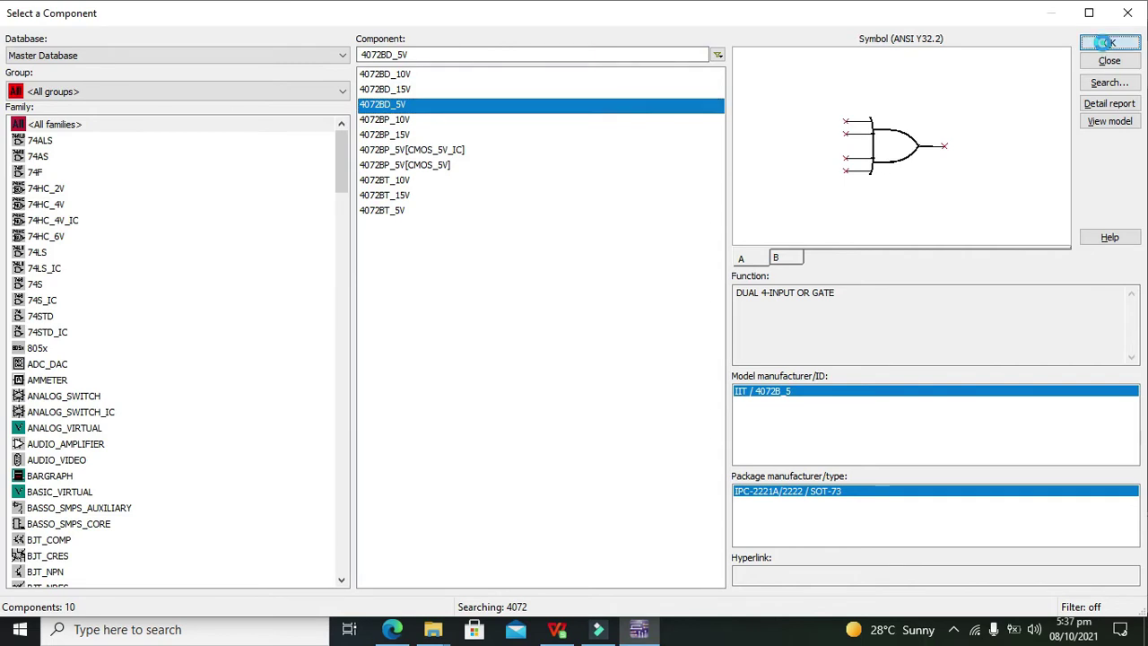
pyautogui.click(1009, 94)
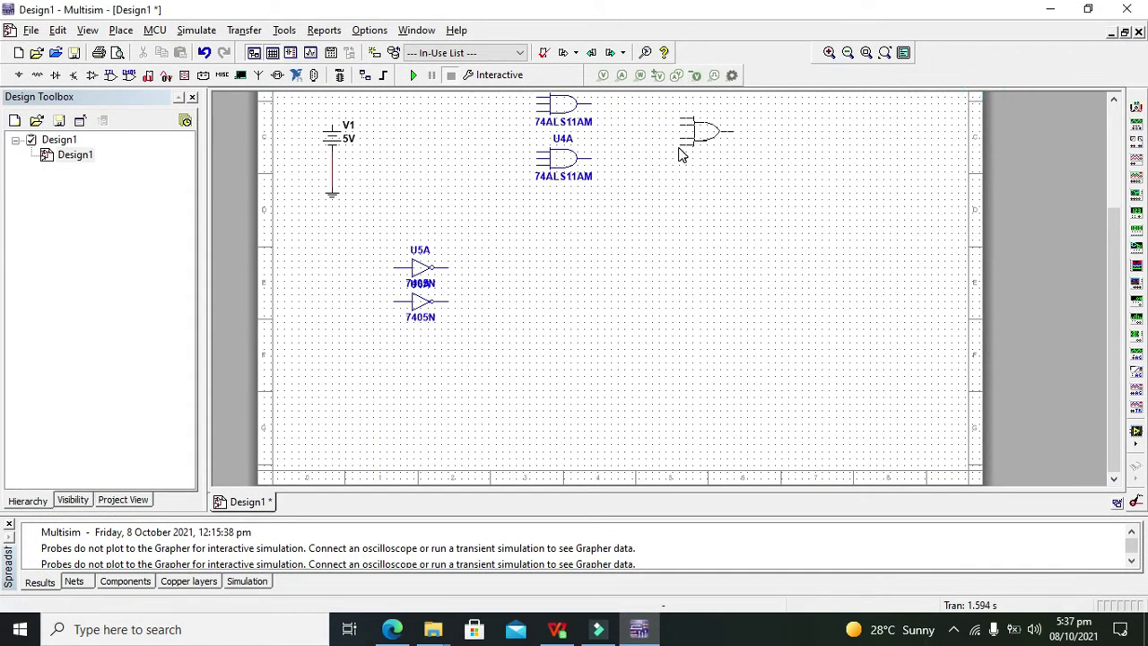
pyautogui.click(688, 152)
pyautogui.click(666, 175)
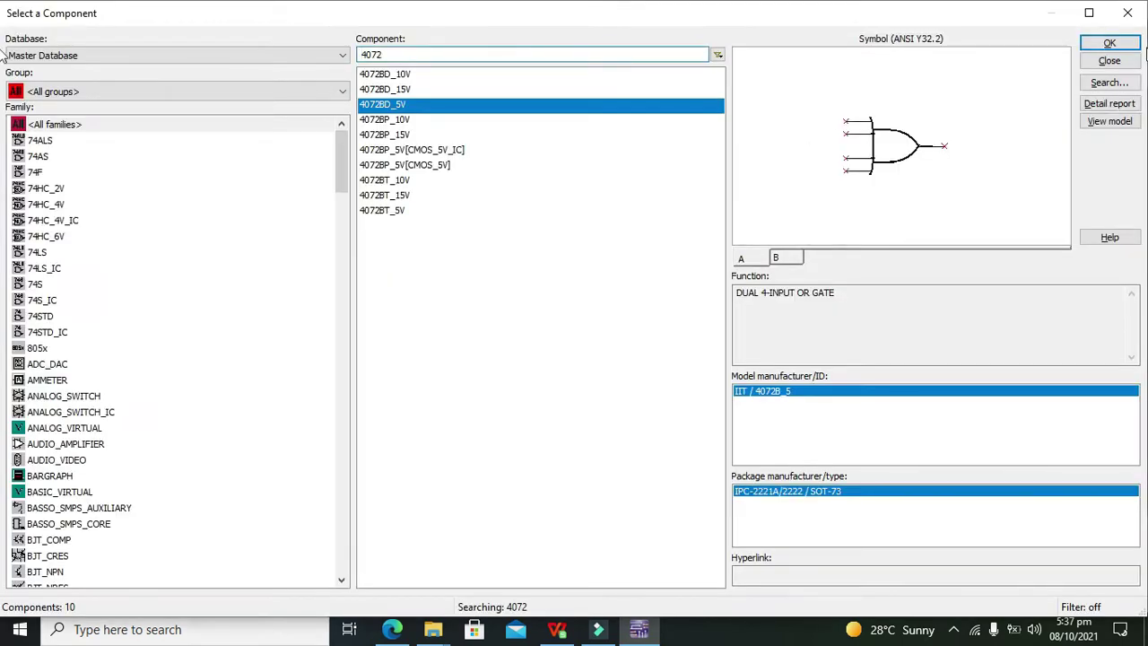
pyautogui.click(1128, 13)
# - Move the 4072BD_5V OR gate up so it sits roughly level with the second AND gate
pyautogui.scroll(4, 922, 145)
pyautogui.moveTo(866, 146); pyautogui.dragTo(830, 162)
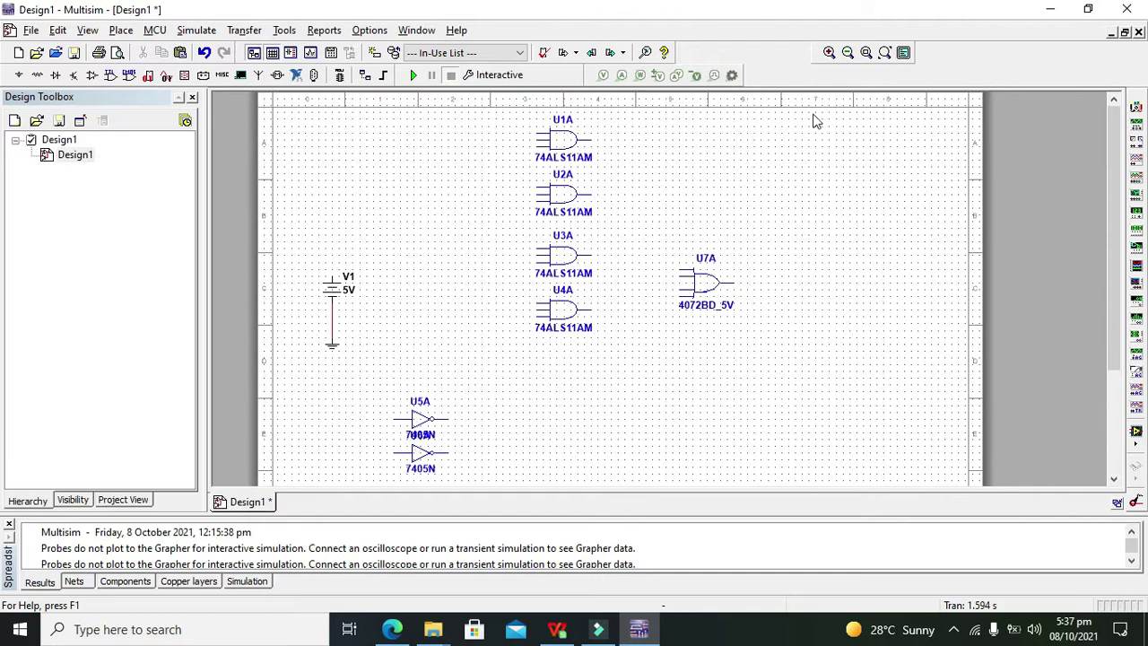
pyautogui.moveTo(705, 287); pyautogui.dragTo(713, 224)
pyautogui.click(661, 184)
# - Wire the outputs of the four AND gates U1A to U4A, in order, to the four inputs of OR gate U7A
pyautogui.click(689, 200)
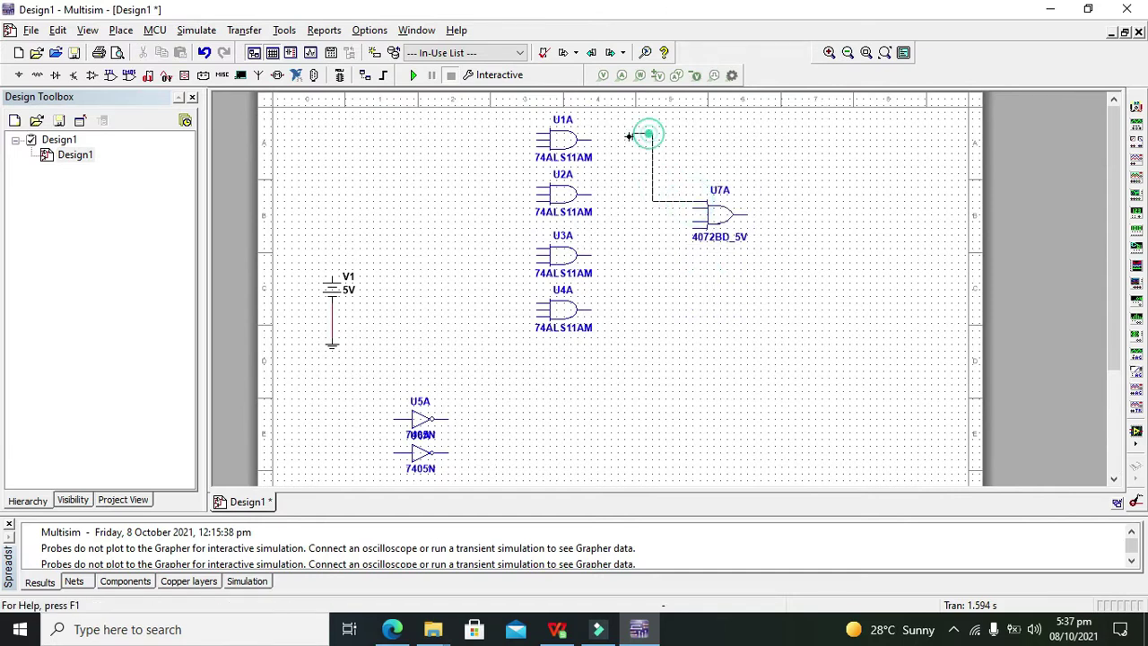
pyautogui.click(593, 136)
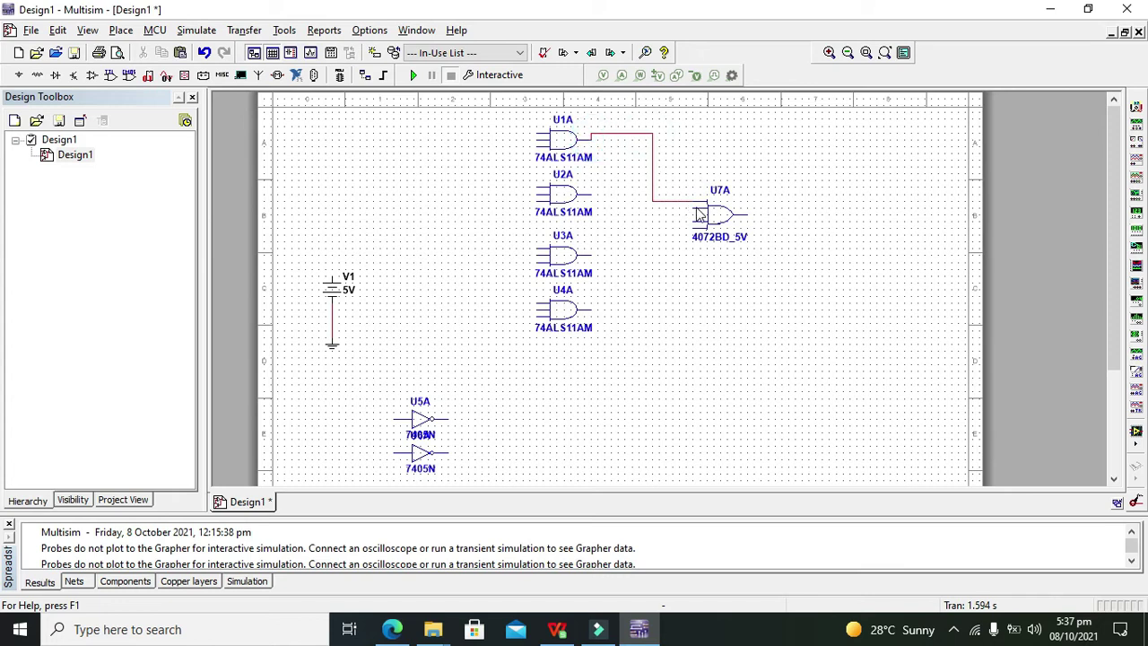
pyautogui.click(692, 207)
pyautogui.click(618, 194)
pyautogui.click(592, 194)
pyautogui.click(701, 220)
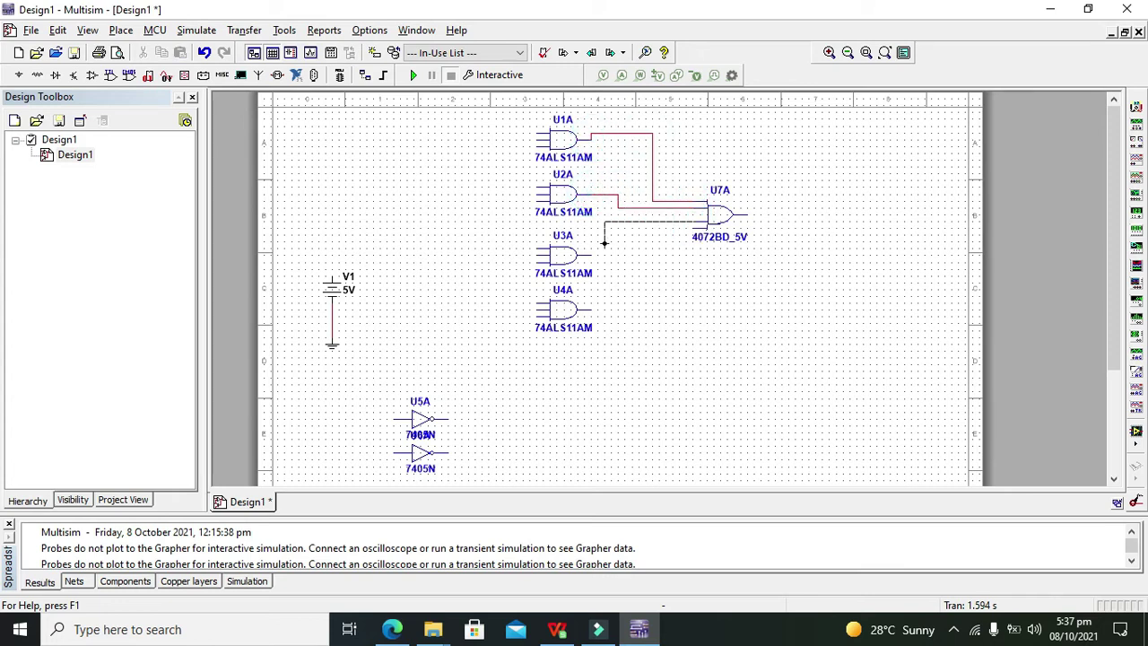
pyautogui.click(591, 253)
pyautogui.click(700, 228)
pyautogui.click(618, 310)
pyautogui.click(594, 310)
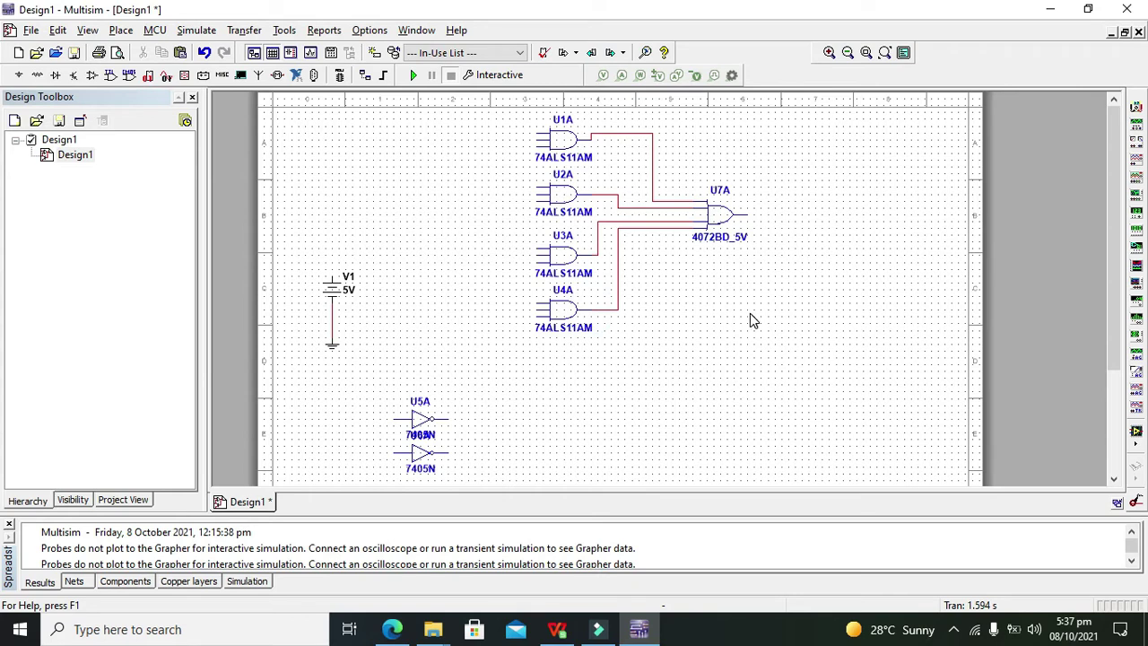
# - Place a PROBE_DIG_ORANGE indicator above and to the right of the OR gate and wire it to the gate's output
pyautogui.click(183, 77)
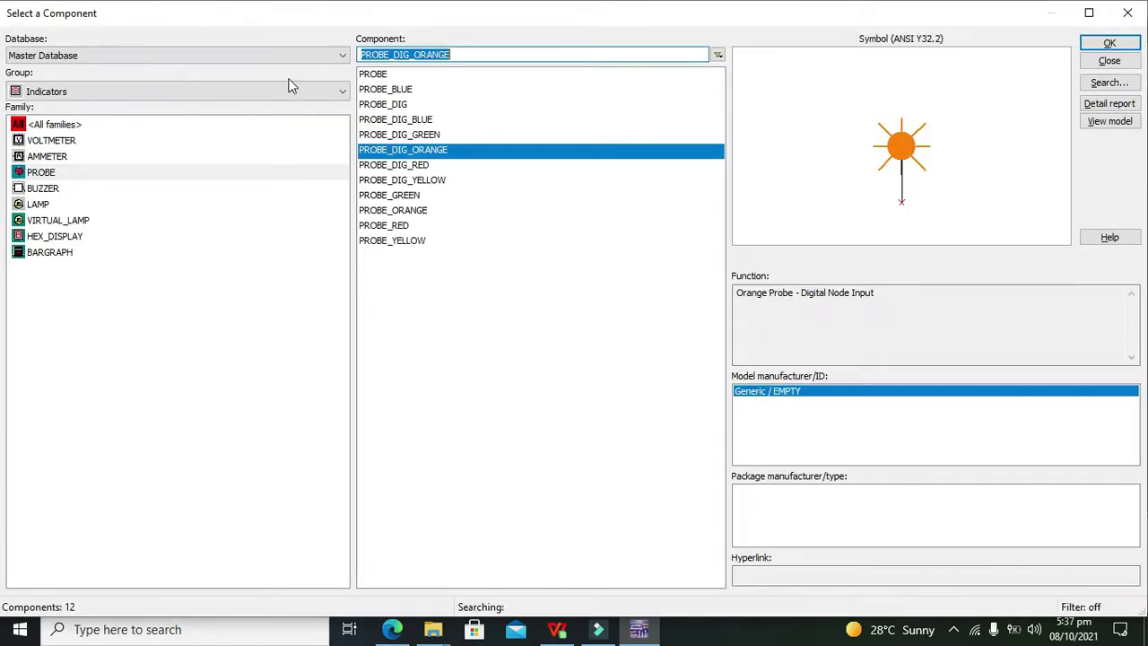
pyautogui.click(450, 158)
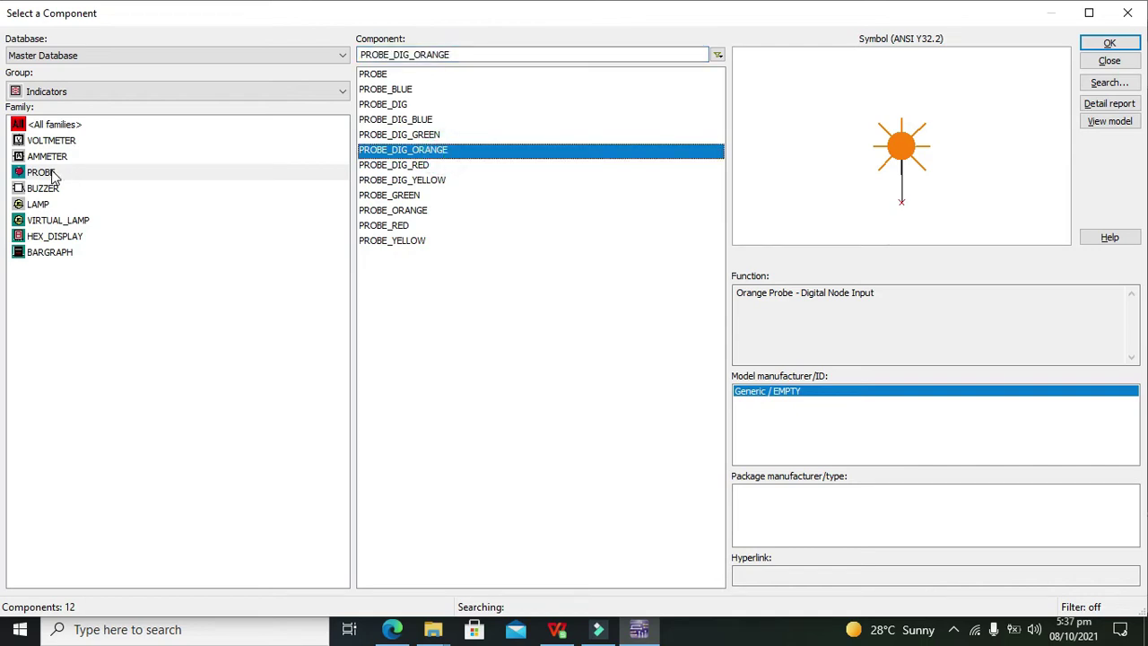
pyautogui.click(1109, 43)
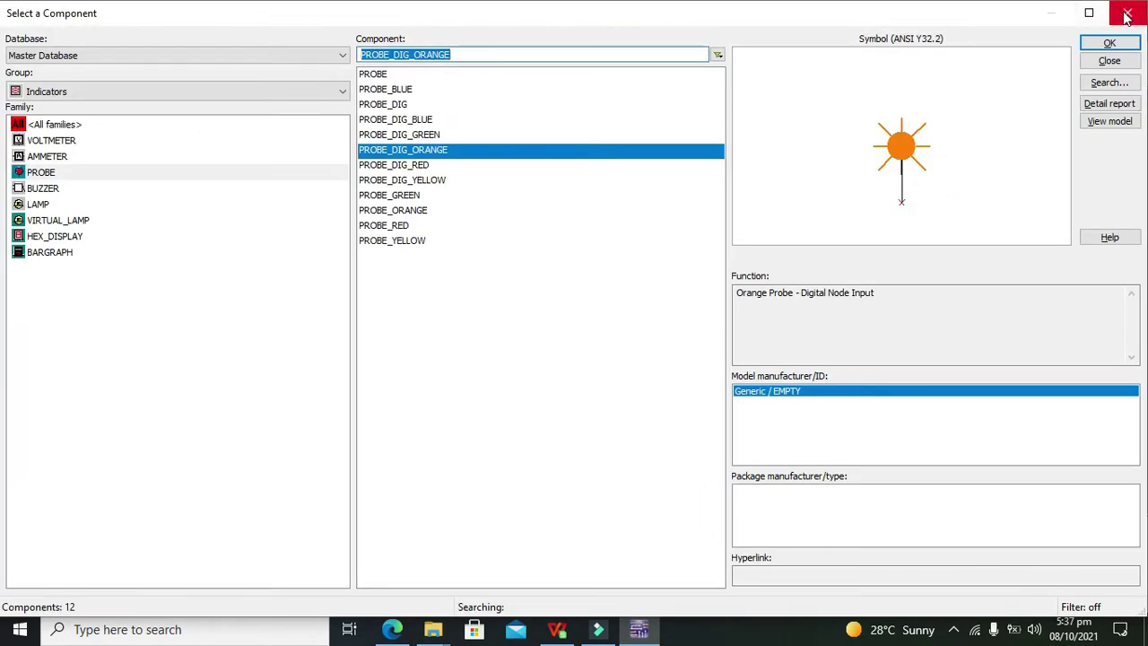
pyautogui.click(1121, 13)
pyautogui.click(815, 178)
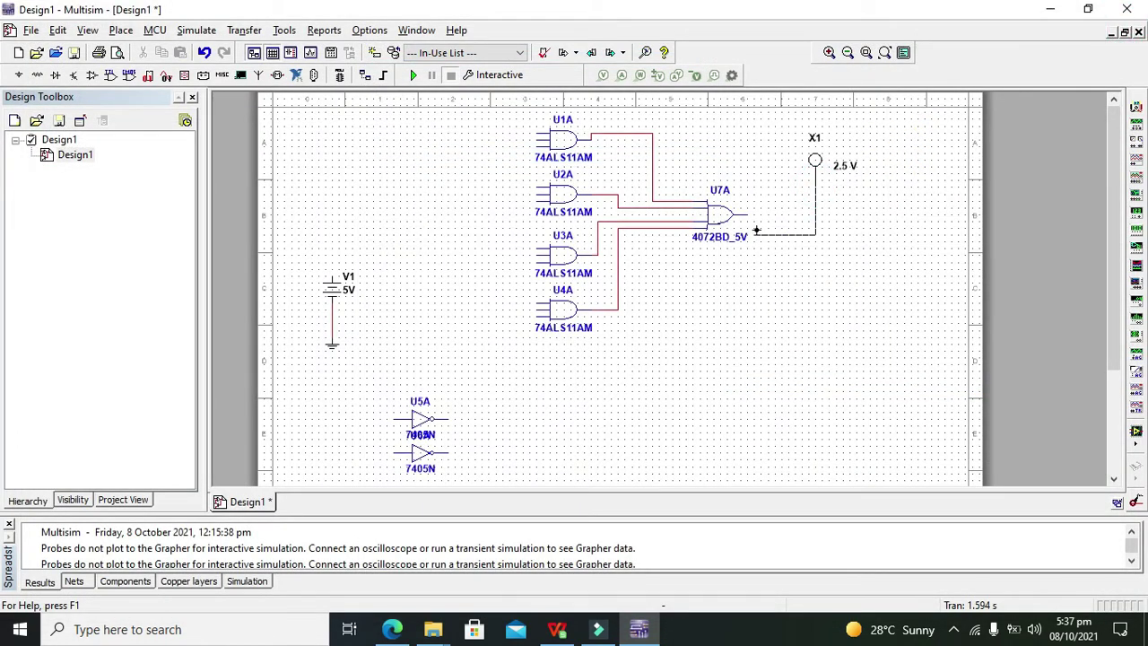
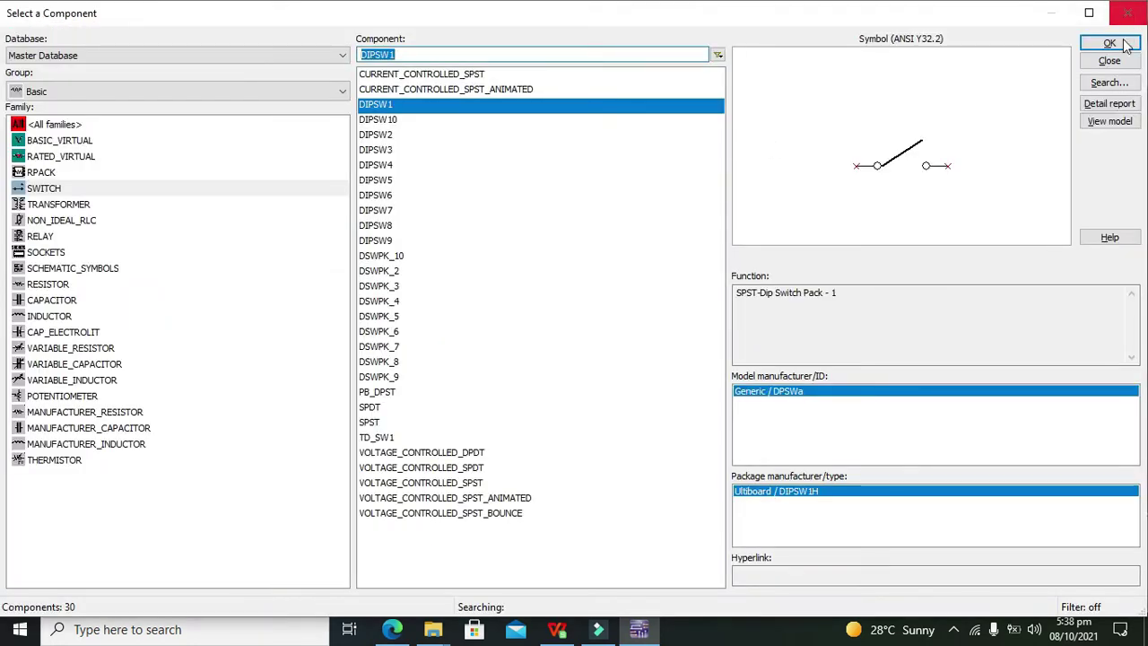
# - Place a fourth DIPSW1 switch directly below switch S3 and stop adding switches
pyautogui.click(1109, 43)
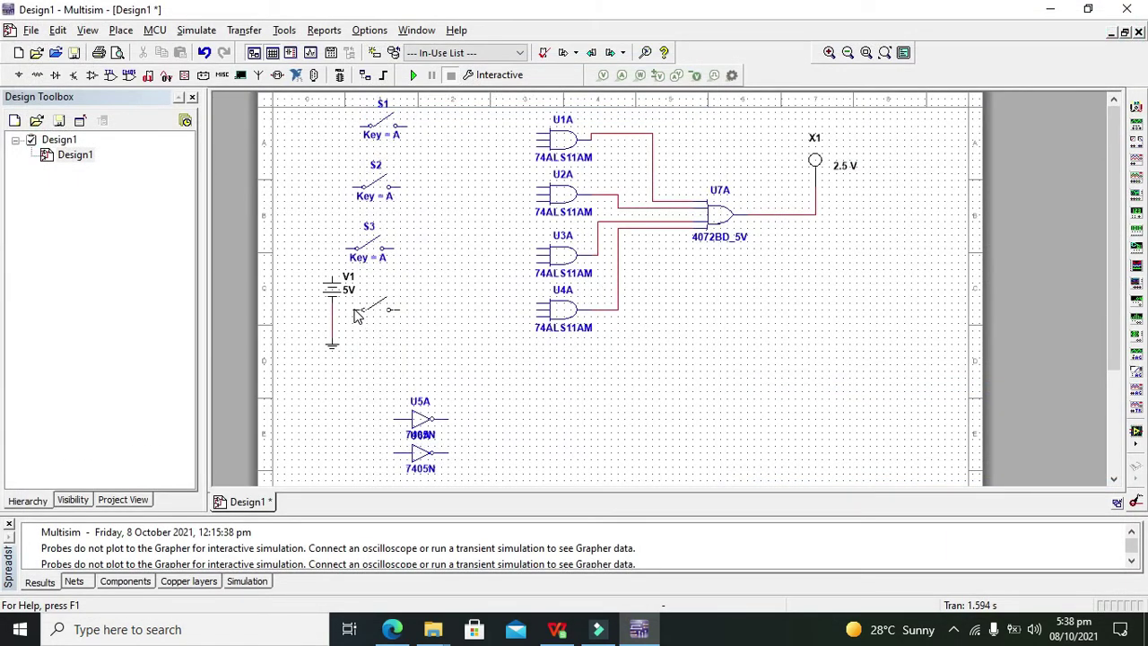
pyautogui.click(344, 314)
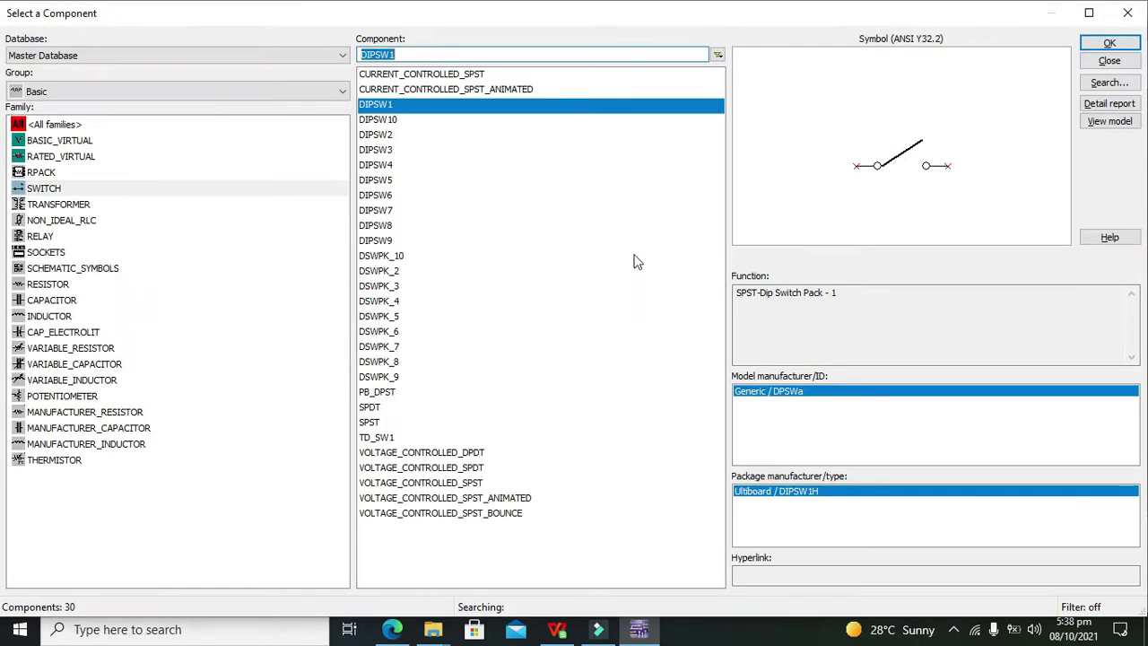
pyautogui.click(1127, 12)
# - Shift the 5 V source V1 and its ground to the left, clear of the switches, keeping the ground directly below the source
pyautogui.moveTo(334, 287); pyautogui.dragTo(307, 287)
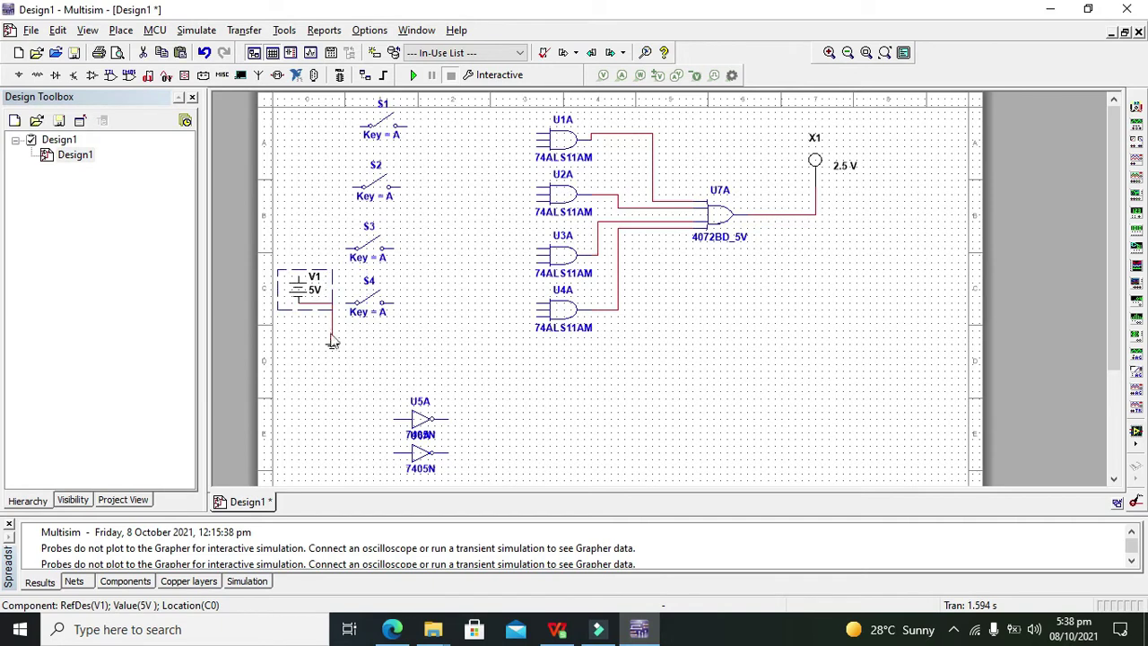
pyautogui.click(308, 329)
pyautogui.click(334, 345)
pyautogui.moveTo(332, 347); pyautogui.dragTo(300, 349)
pyautogui.click(362, 344)
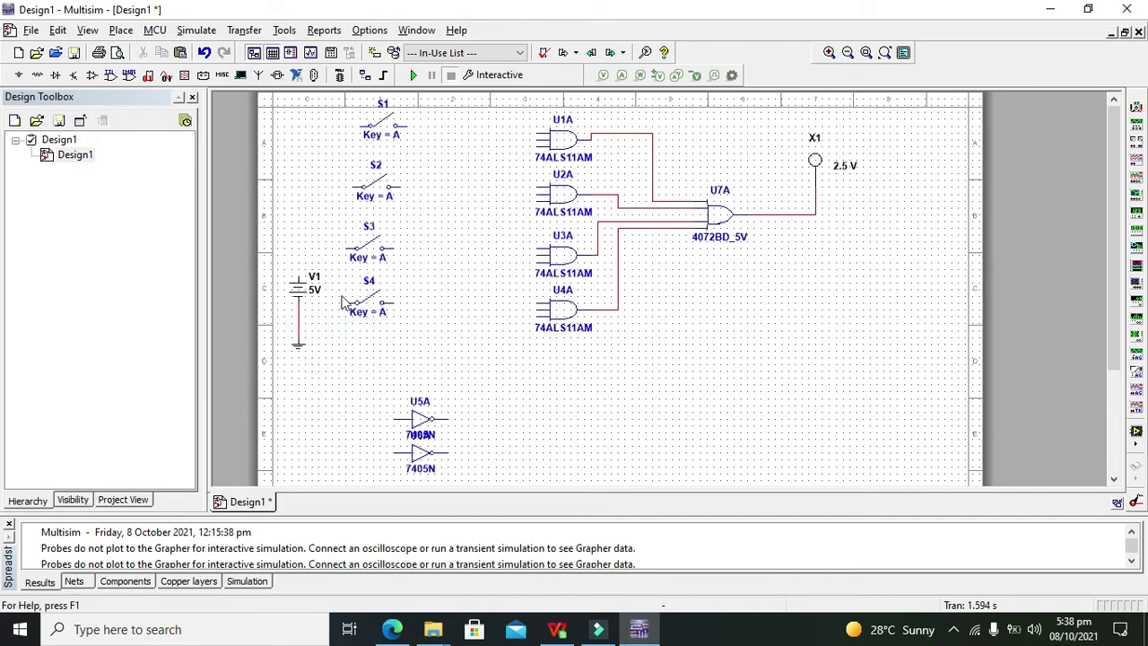
# - Wire the left terminals of switches S1 to S4 together and connect them to the positive terminal of source V1
pyautogui.click(344, 302)
pyautogui.click(363, 127)
pyautogui.click(352, 190)
pyautogui.click(325, 186)
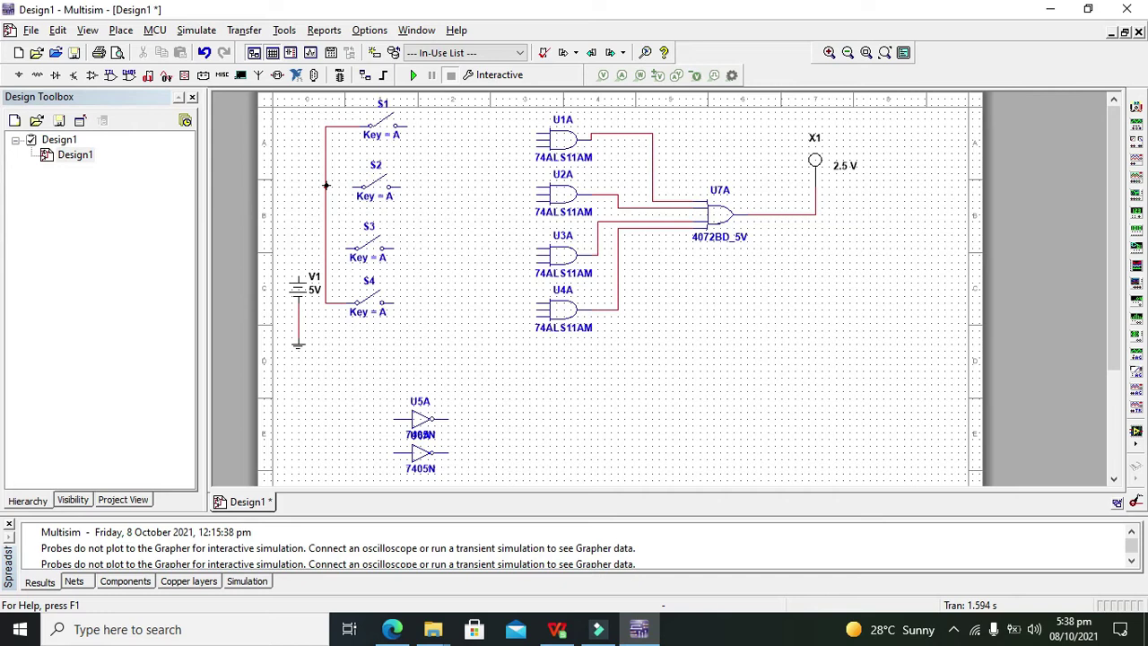
pyautogui.click(344, 247)
pyautogui.click(325, 248)
pyautogui.click(300, 253)
pyautogui.click(324, 188)
# - Copy switches S3 and S4 with their connecting wire and paste them below the ground symbol, left of the inverters
pyautogui.moveTo(409, 331); pyautogui.dragTo(344, 224)
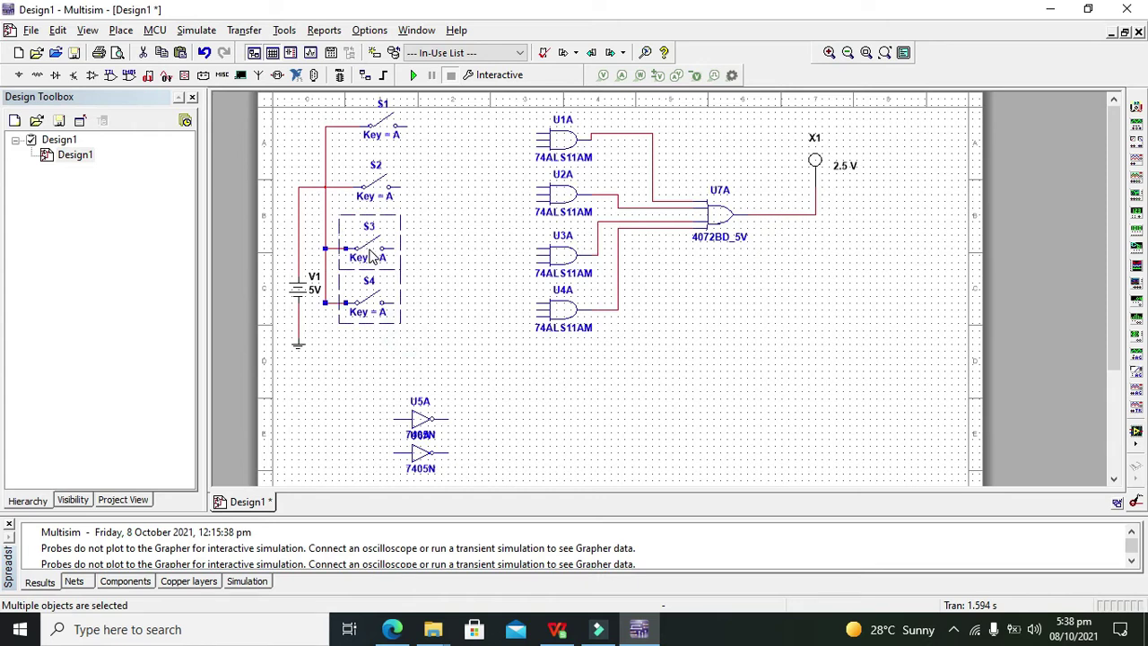
pyautogui.rightClick(370, 256)
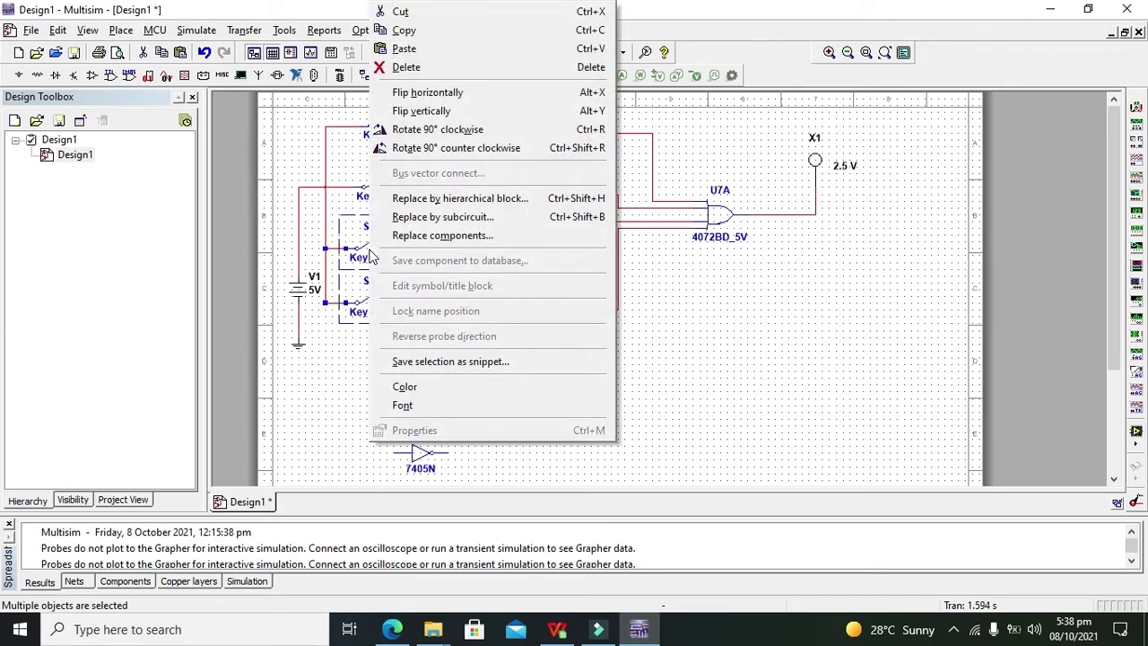
pyautogui.click(426, 33)
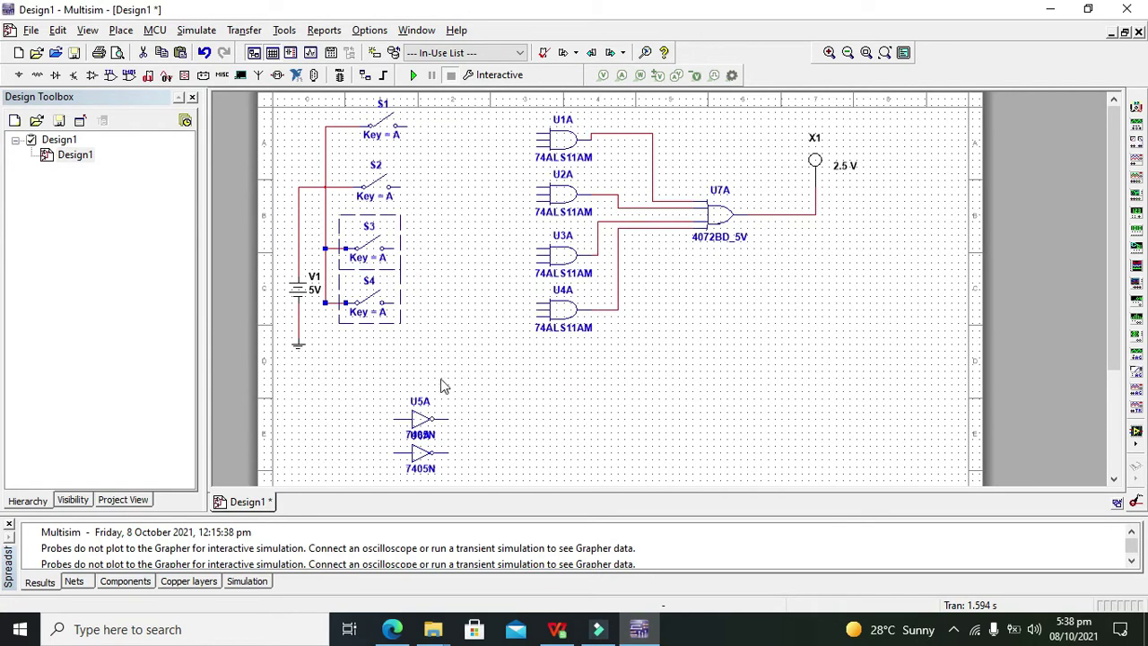
pyautogui.rightClick(443, 378)
pyautogui.click(534, 152)
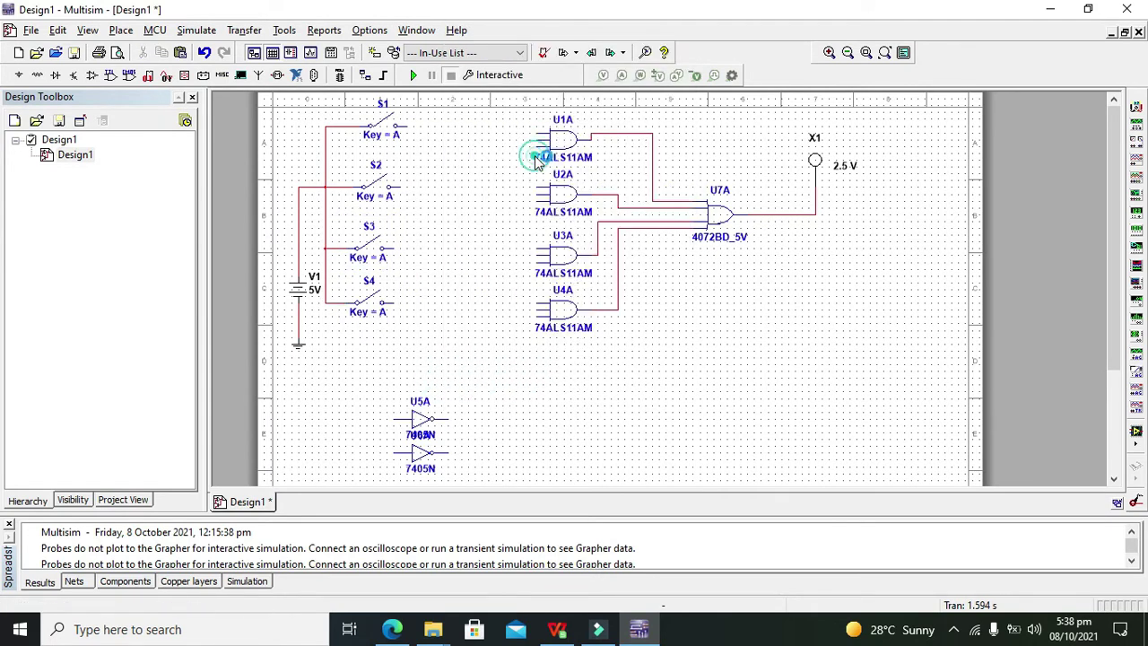
pyautogui.click(309, 389)
# - Move the two 7405N inverters so they sit just to the right of switches S5 and S6, spaced apart vertically
pyautogui.moveTo(393, 371); pyautogui.dragTo(466, 364)
pyautogui.moveTo(432, 291)
pyautogui.mouseDown()
pyautogui.moveTo(444, 259)
pyautogui.moveTo(433, 291)
pyautogui.mouseUp()
pyautogui.click(556, 285)
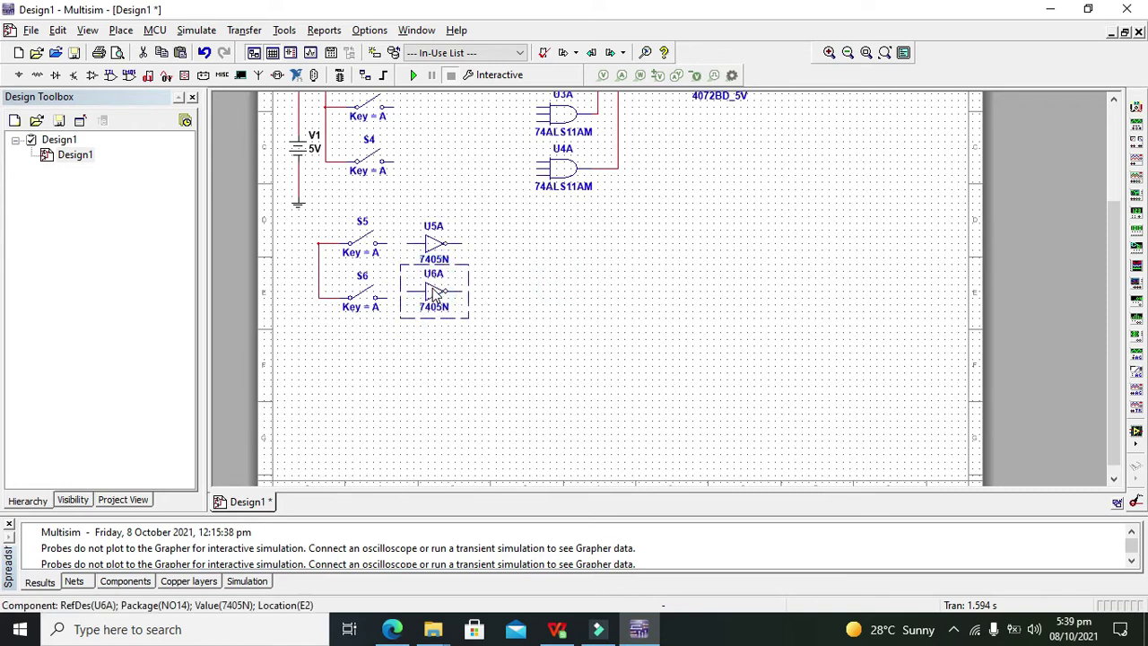
pyautogui.click(585, 331)
pyautogui.moveTo(781, 269); pyautogui.dragTo(868, 258)
# - Wire the right terminals of switches S1 to S4 to the upper inputs of AND gates U1A to U4A respectively
pyautogui.click(536, 133)
pyautogui.click(405, 134)
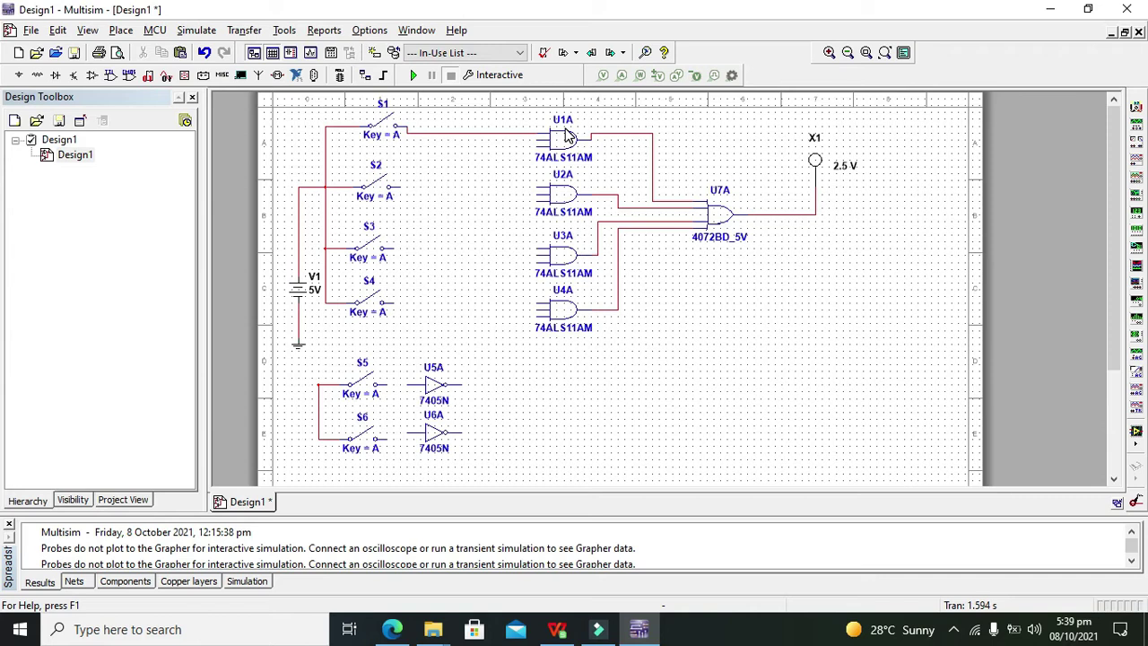
pyautogui.click(536, 187)
pyautogui.click(400, 188)
pyautogui.click(536, 248)
pyautogui.click(391, 250)
pyautogui.click(536, 303)
pyautogui.click(391, 305)
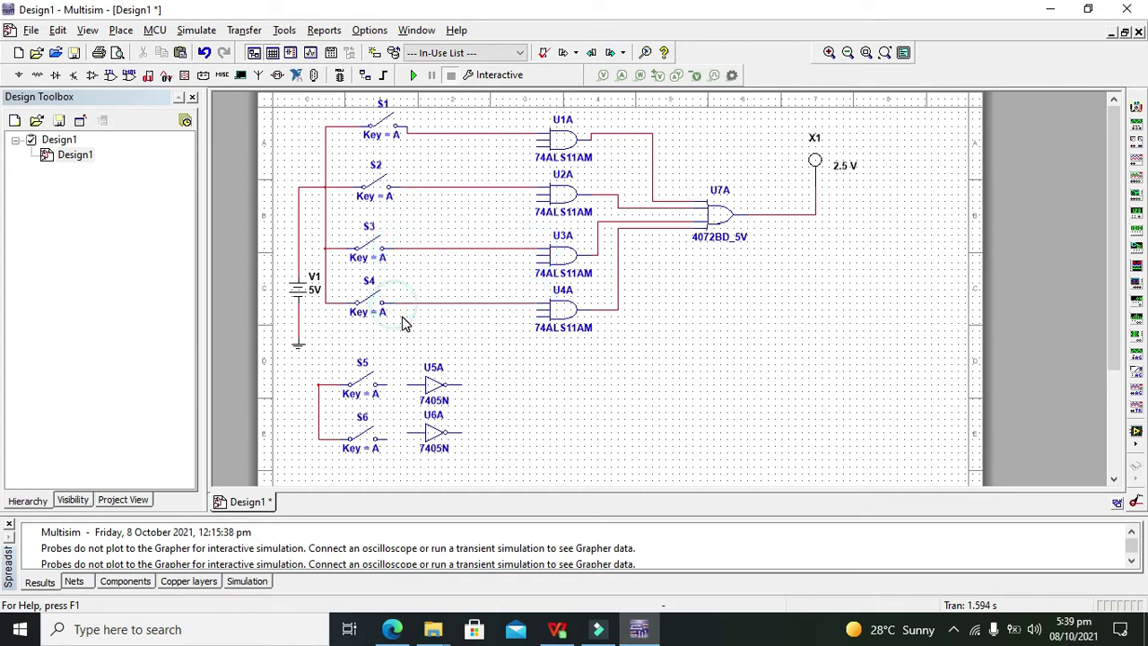
# - Wire switch S5 to the input of inverter U5A and switch S6 to the input of inverter U6A
pyautogui.click(408, 384)
pyautogui.click(377, 385)
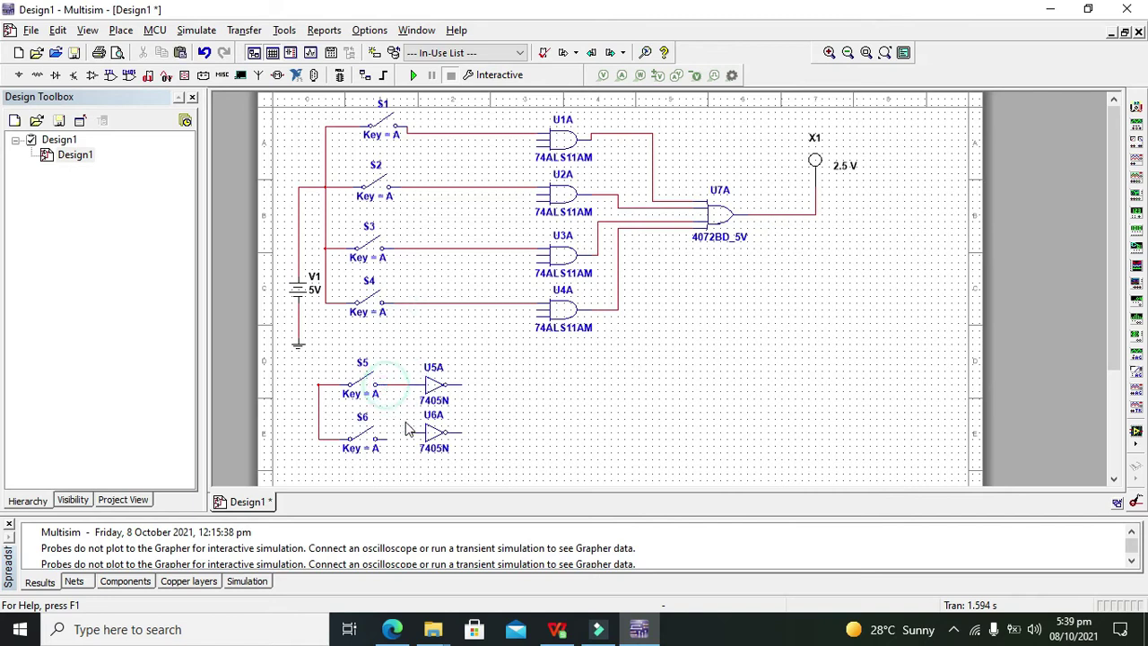
pyautogui.click(408, 432)
pyautogui.click(377, 438)
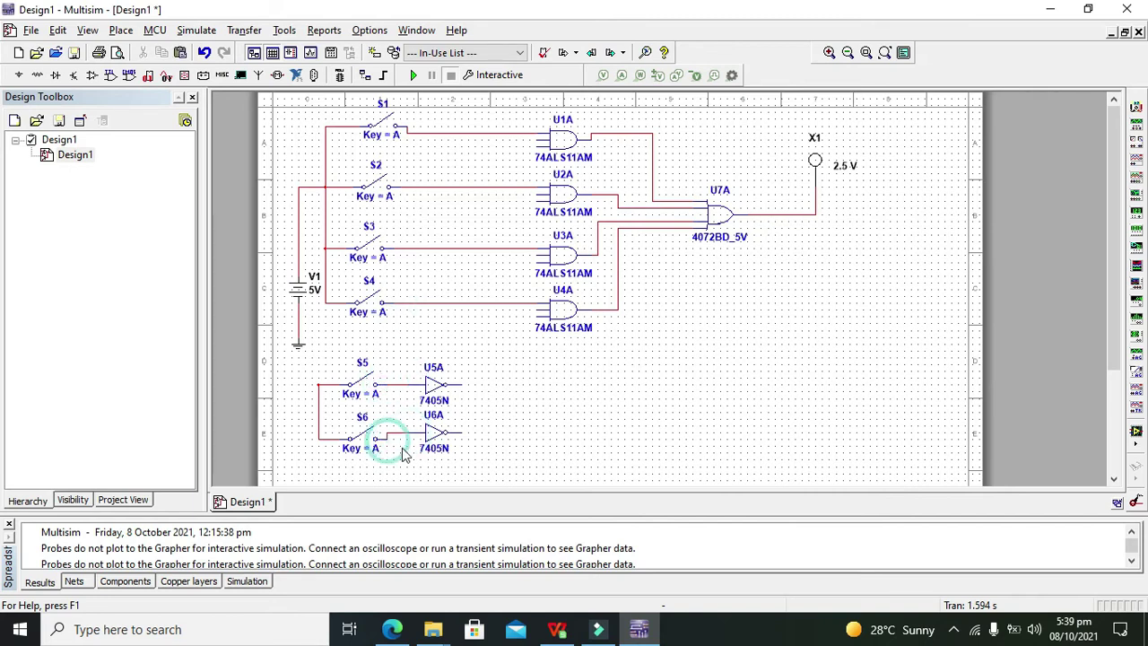
# - Connect the common left node of switches S5 and S6 to the wire at source V1's positive terminal
pyautogui.click(318, 383)
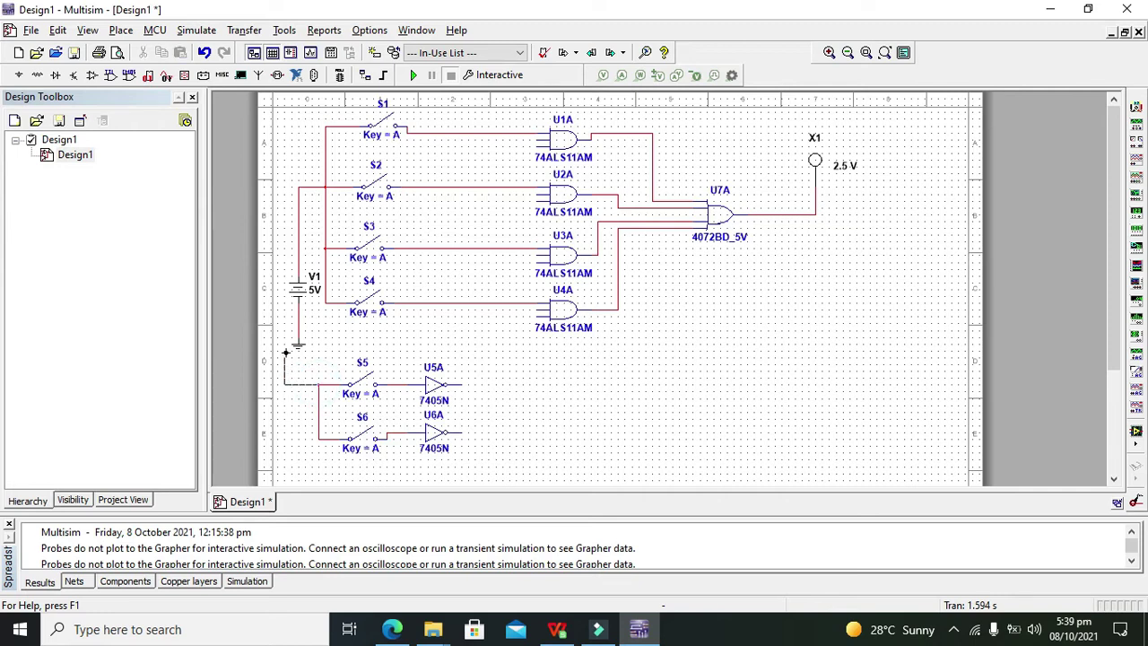
pyautogui.click(278, 260)
pyautogui.click(297, 260)
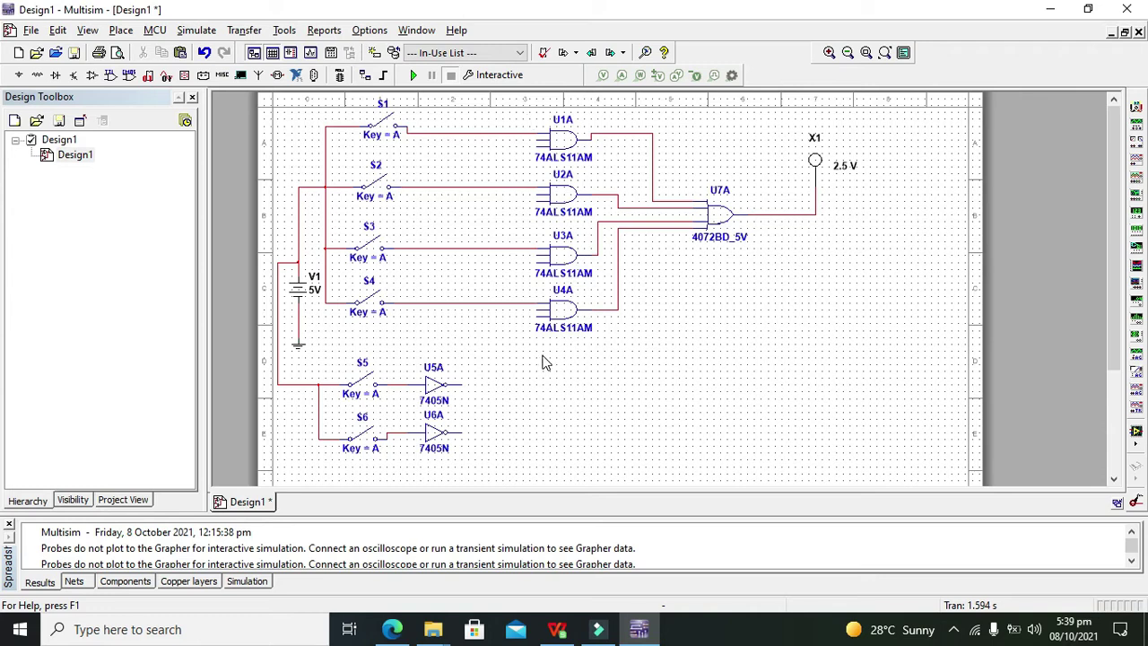
# - Wire the outputs of inverters U5A and U6A to the middle and lower inputs of AND gate U1A
pyautogui.click(433, 438)
pyautogui.click(507, 436)
pyautogui.click(431, 385)
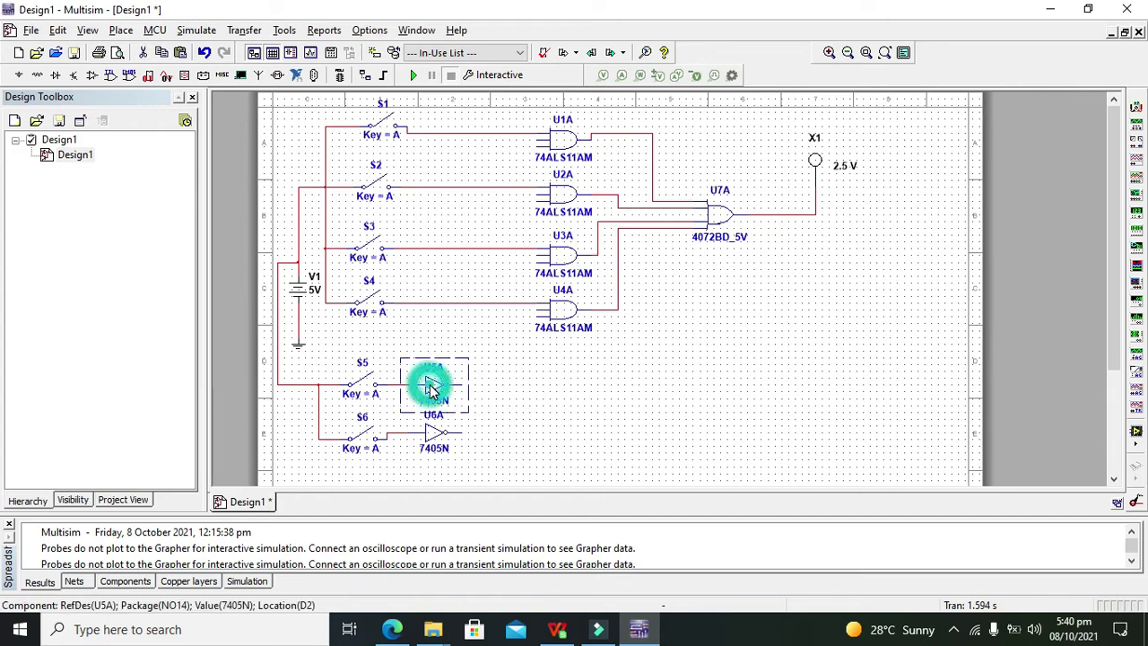
pyautogui.click(434, 435)
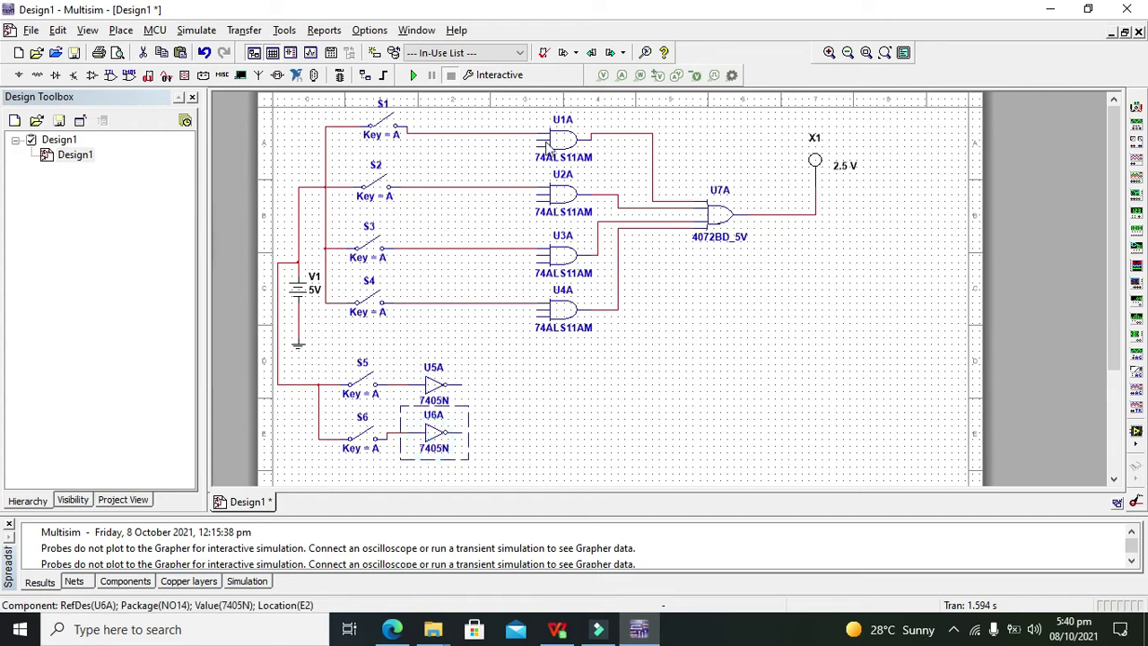
pyautogui.click(560, 142)
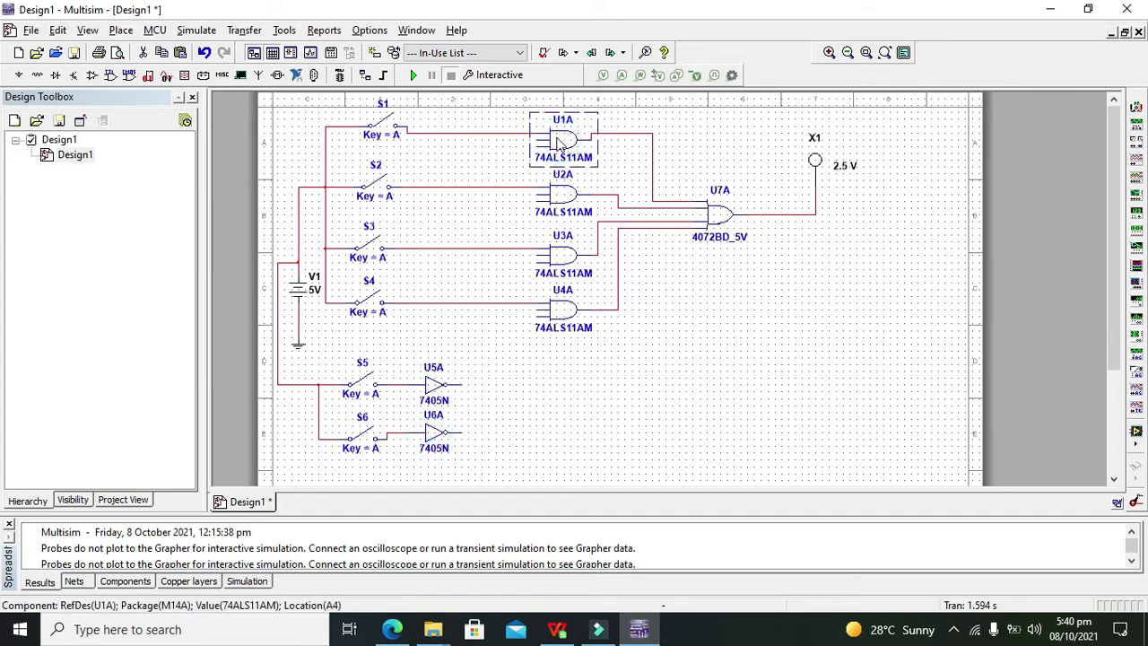
pyautogui.click(495, 143)
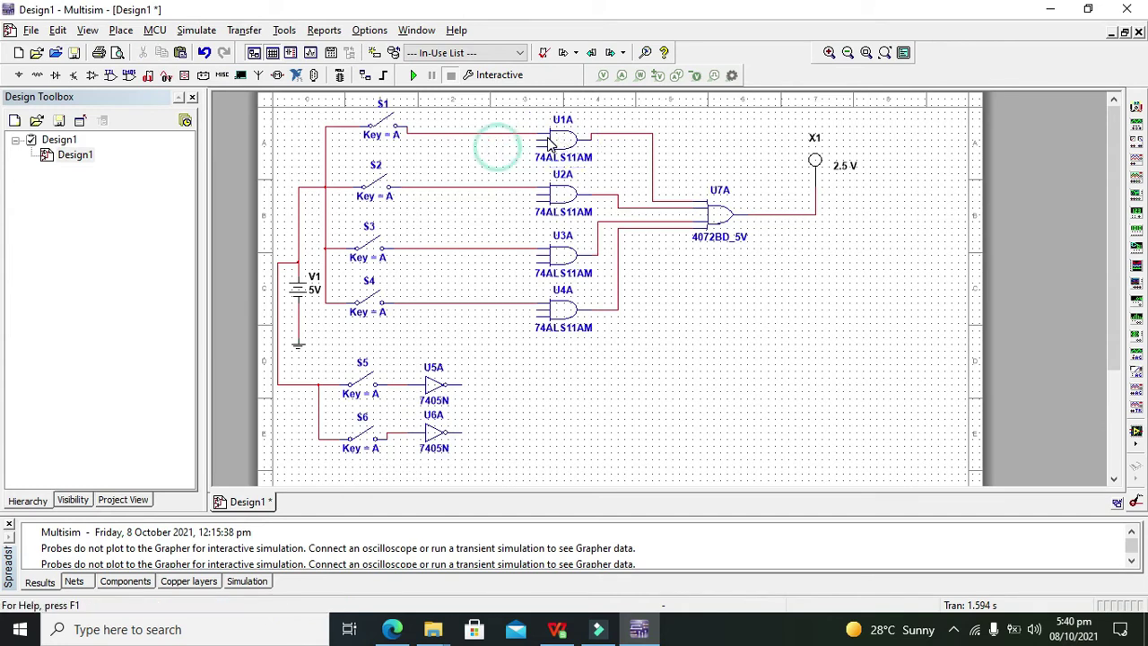
pyautogui.click(530, 139)
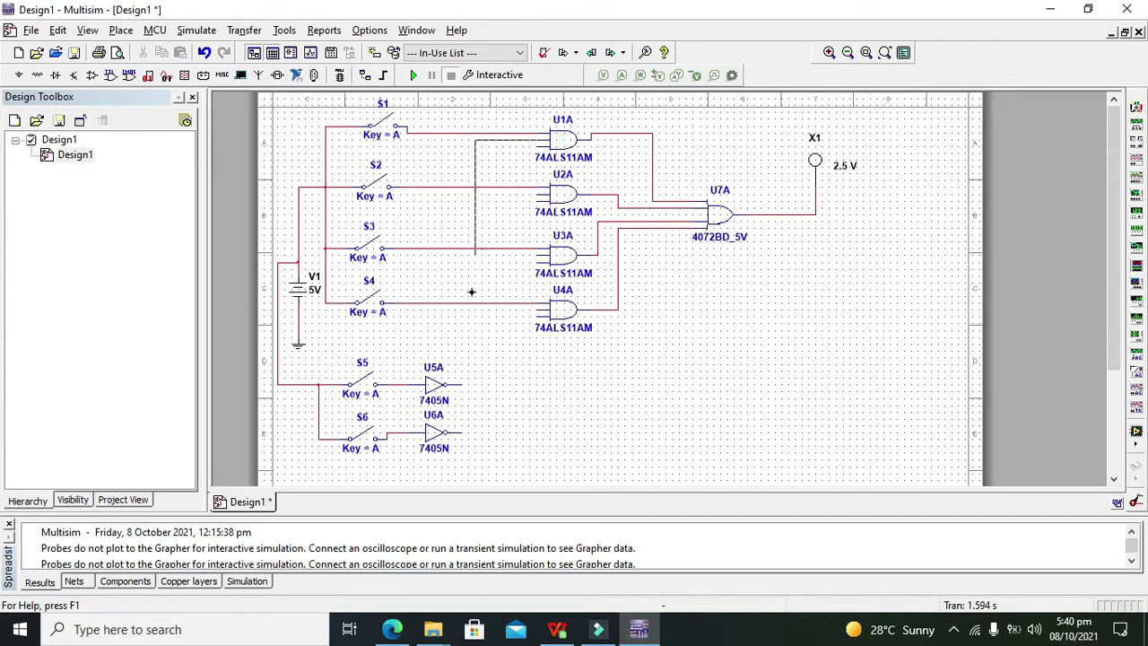
pyautogui.click(463, 433)
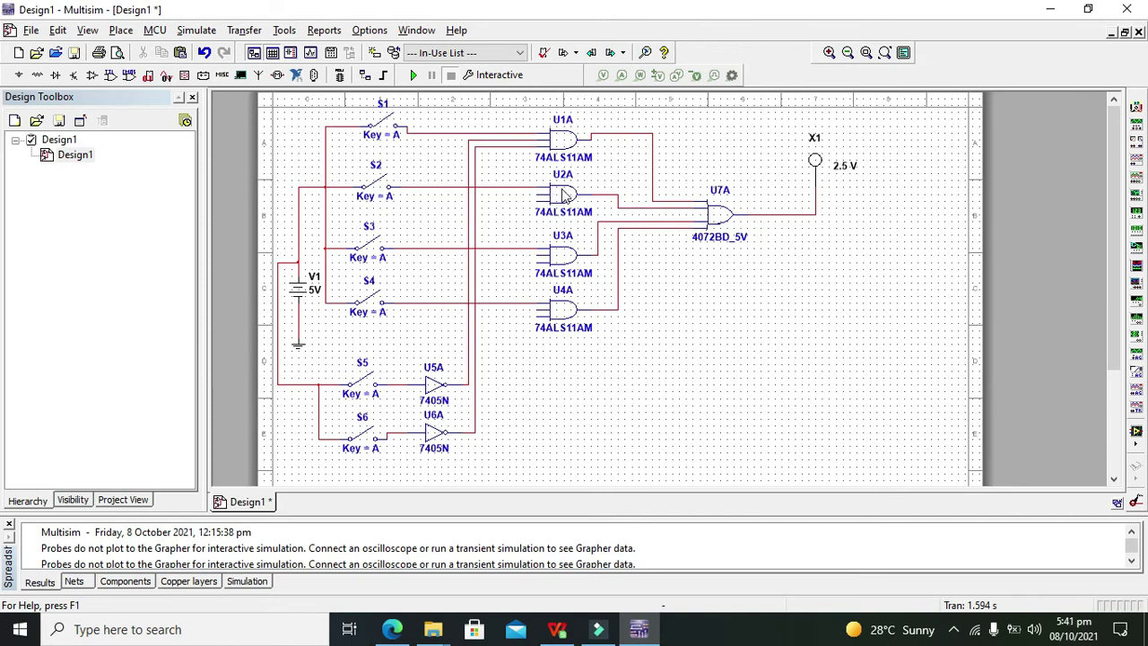
# - Wire the middle input of AND gate U4A to the node between switch S5 and inverter U5A
pyautogui.click(563, 310)
pyautogui.click(570, 372)
pyautogui.click(563, 310)
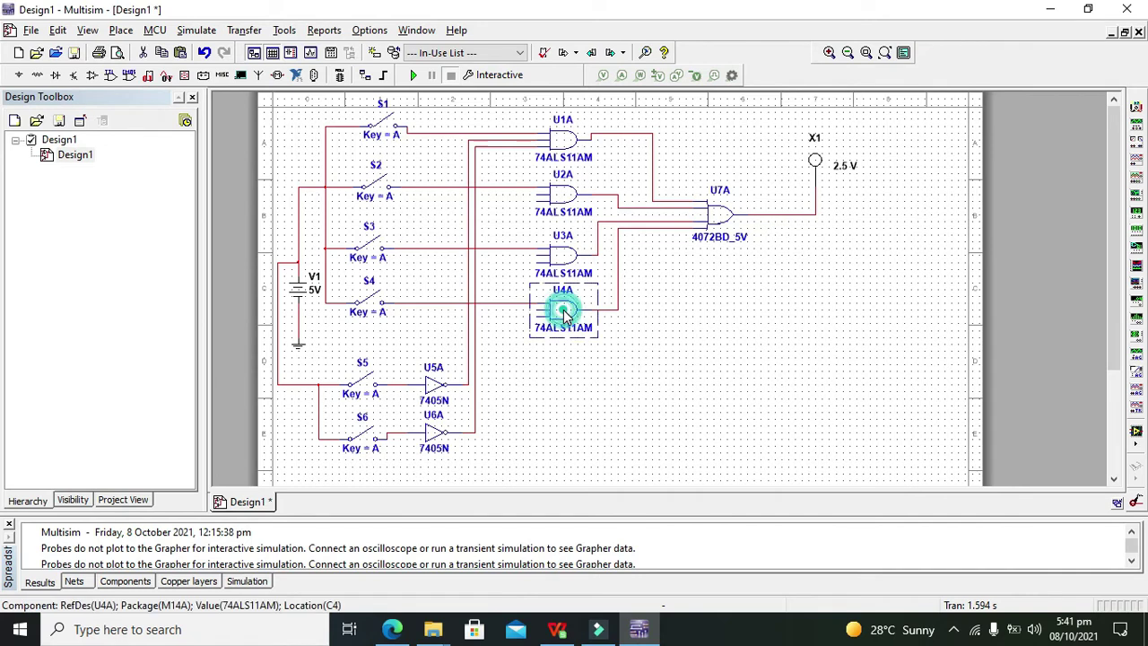
pyautogui.click(539, 357)
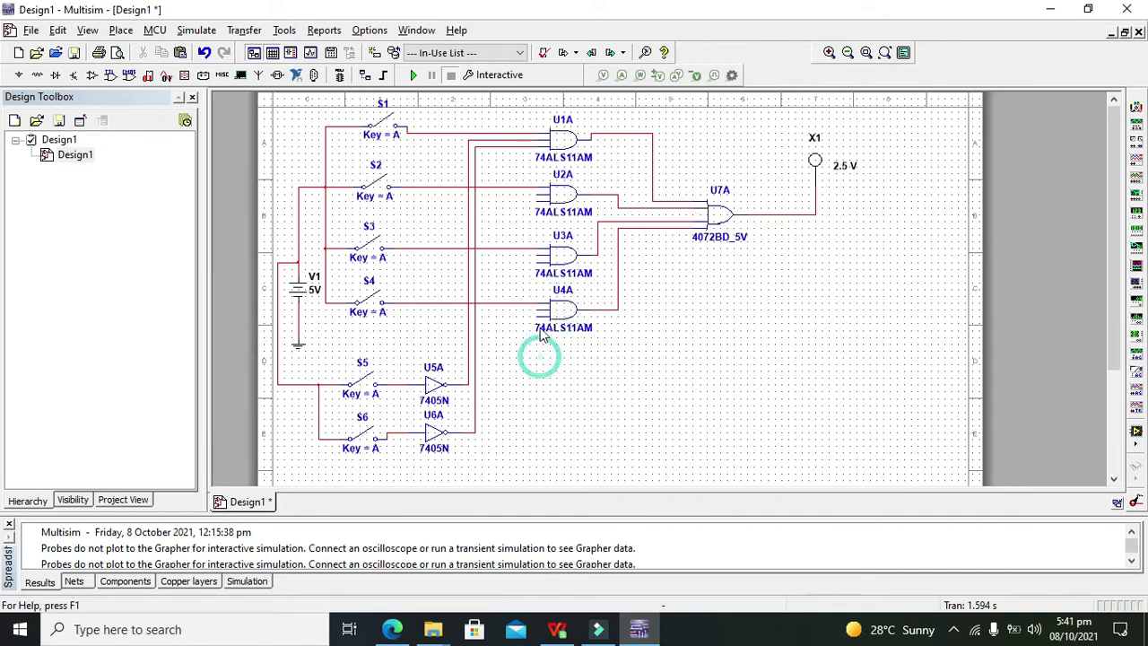
pyautogui.click(537, 309)
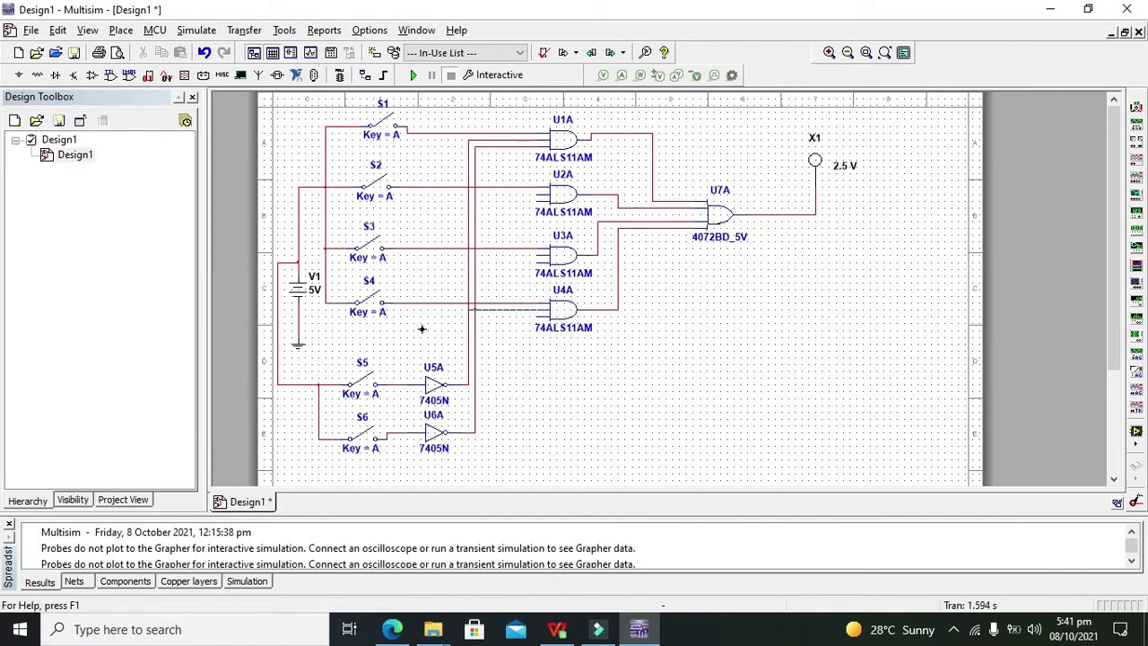
pyautogui.click(397, 383)
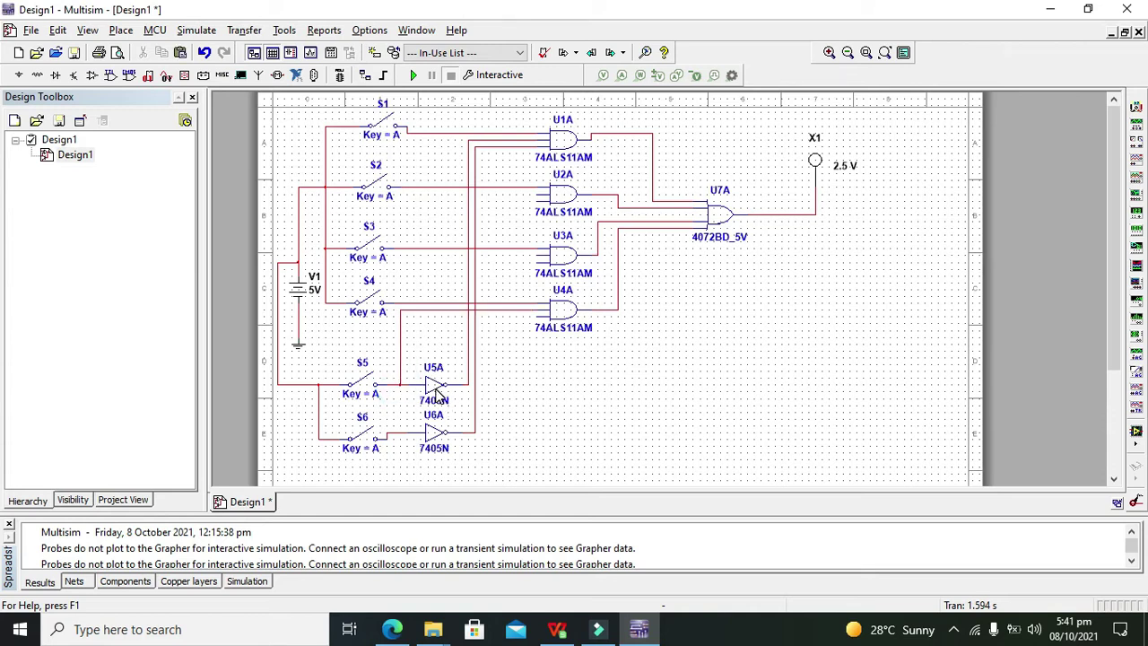
# - Wire the lower input of AND gate U4A to the node between switch S6 and inverter U6A, routing it beneath the inverter
pyautogui.click(538, 316)
pyautogui.click(480, 467)
pyautogui.click(395, 466)
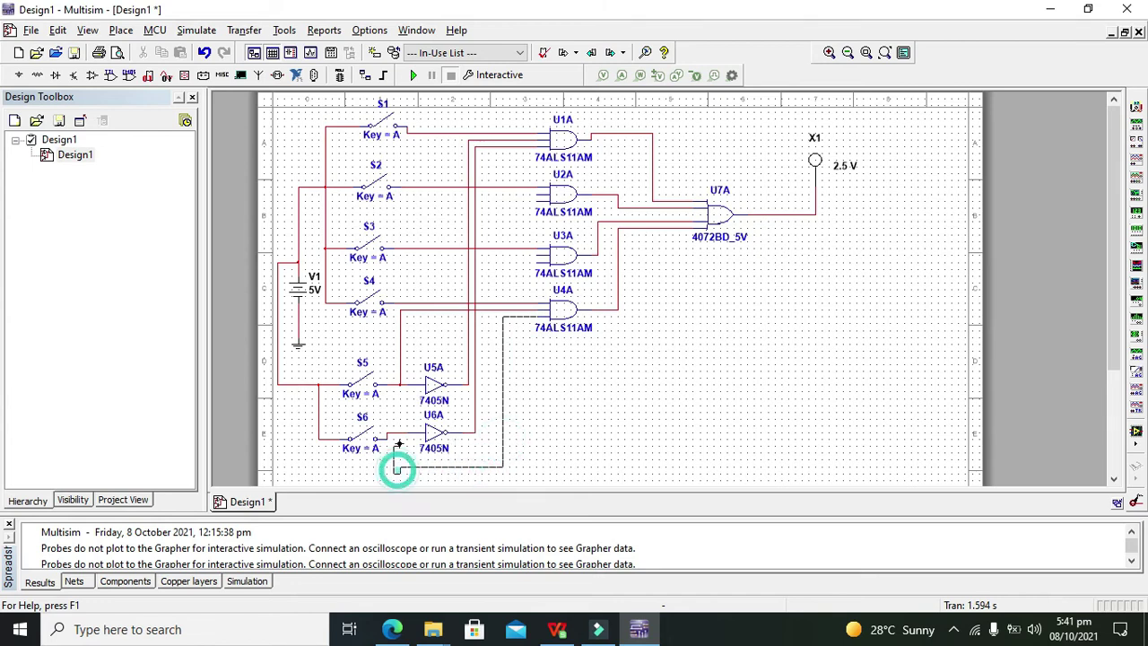
pyautogui.click(396, 436)
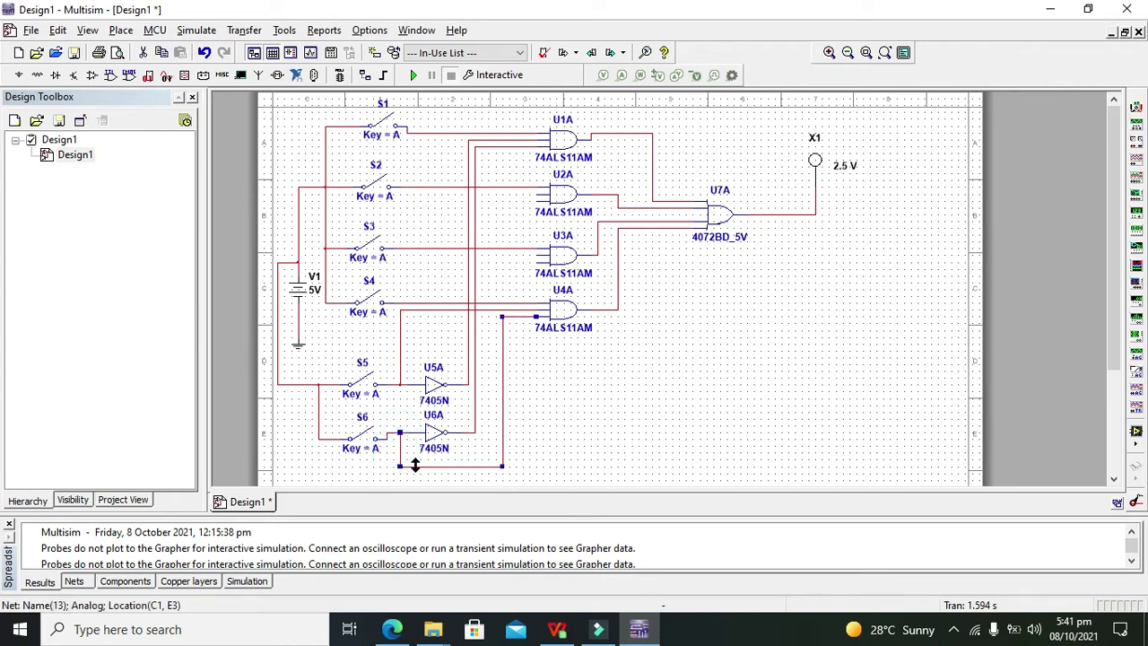
pyautogui.click(538, 469)
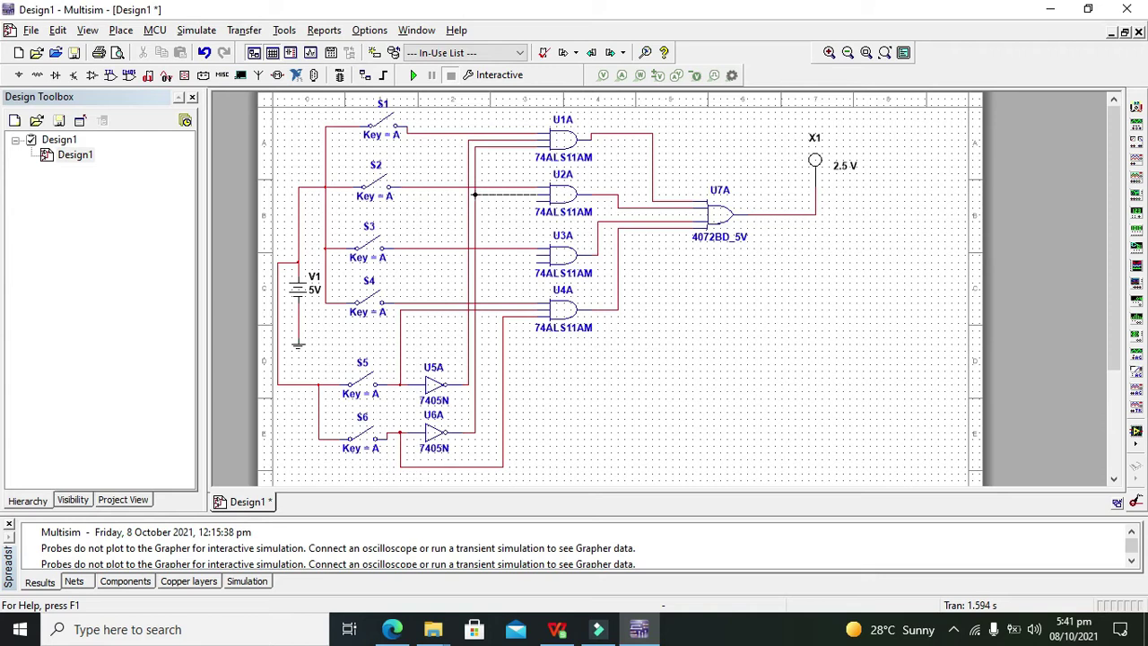
pyautogui.click(475, 194)
pyautogui.click(496, 194)
pyautogui.press('Delete')
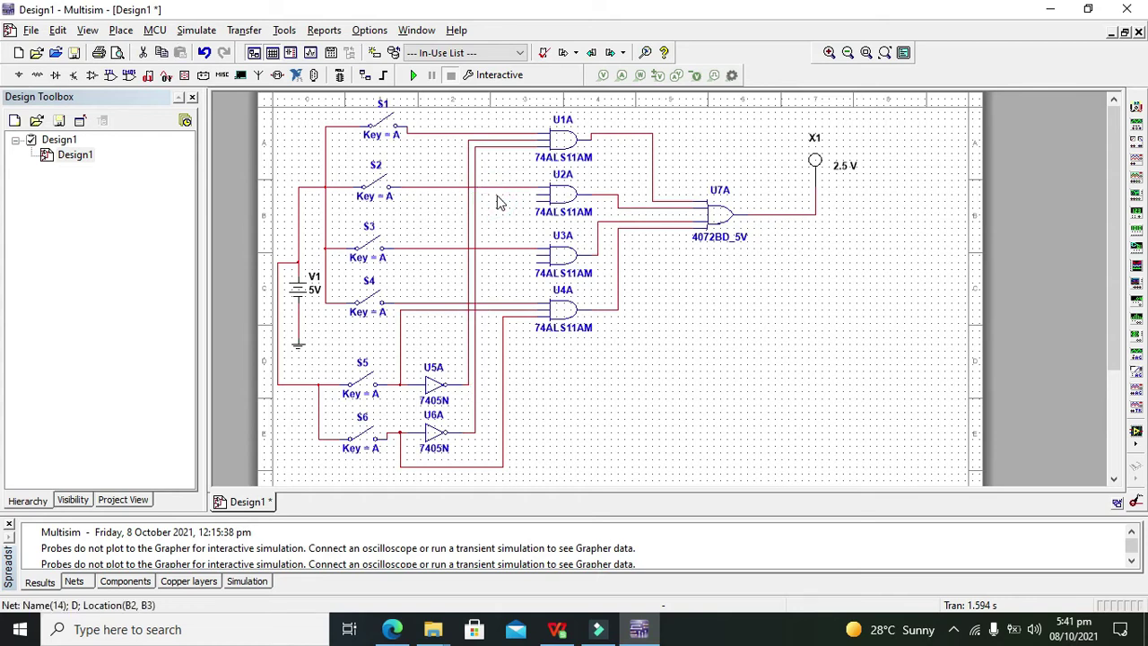
# - Wire AND gate U2A's middle input to inverter U5A's output line and its lower input to the S6 line feeding U4A
pyautogui.click(539, 194)
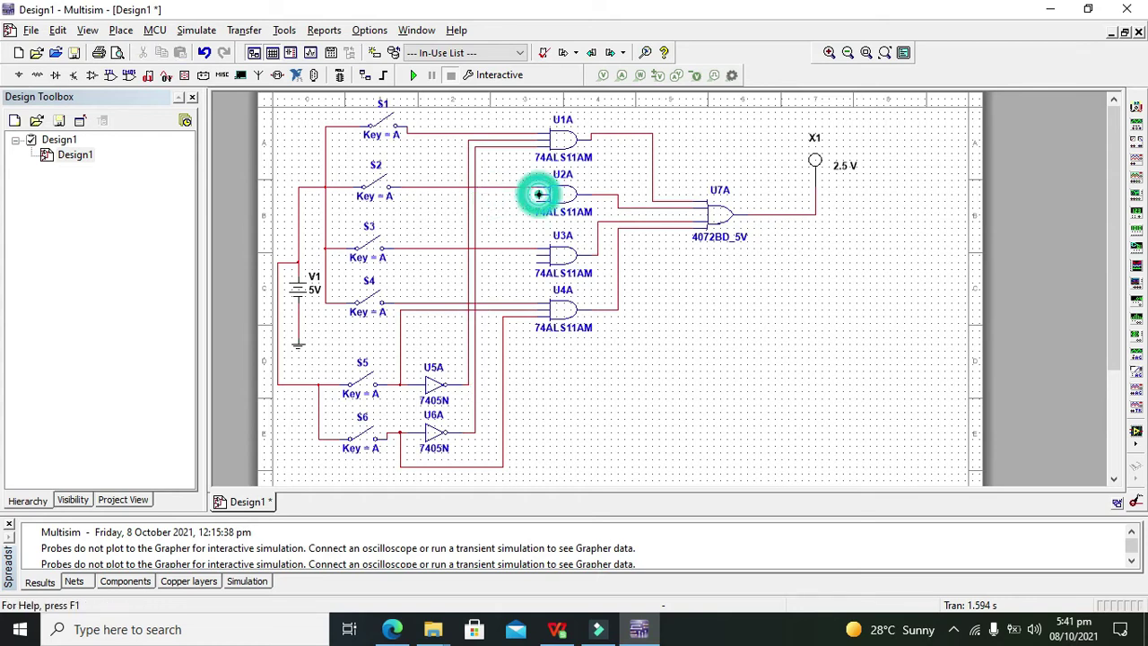
pyautogui.click(468, 193)
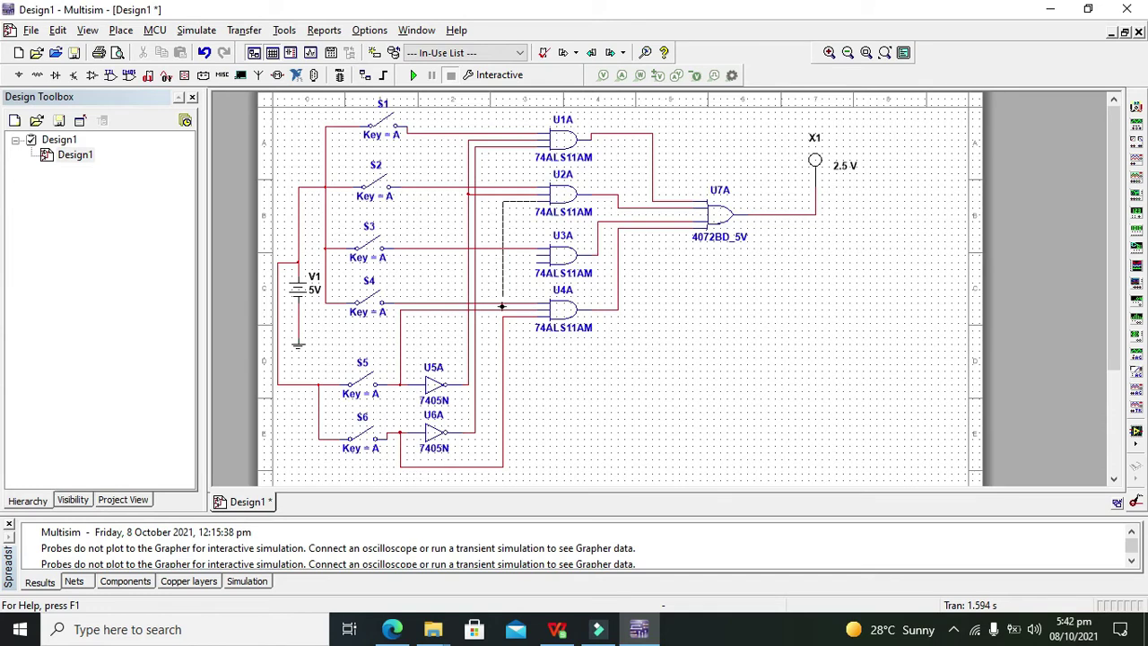
pyautogui.click(503, 317)
# - Wire AND gate U3A's middle input to the S5 line feeding U4A and its lower input to inverter U6A's output line
pyautogui.click(538, 257)
pyautogui.click(502, 254)
pyautogui.click(514, 256)
pyautogui.click(519, 310)
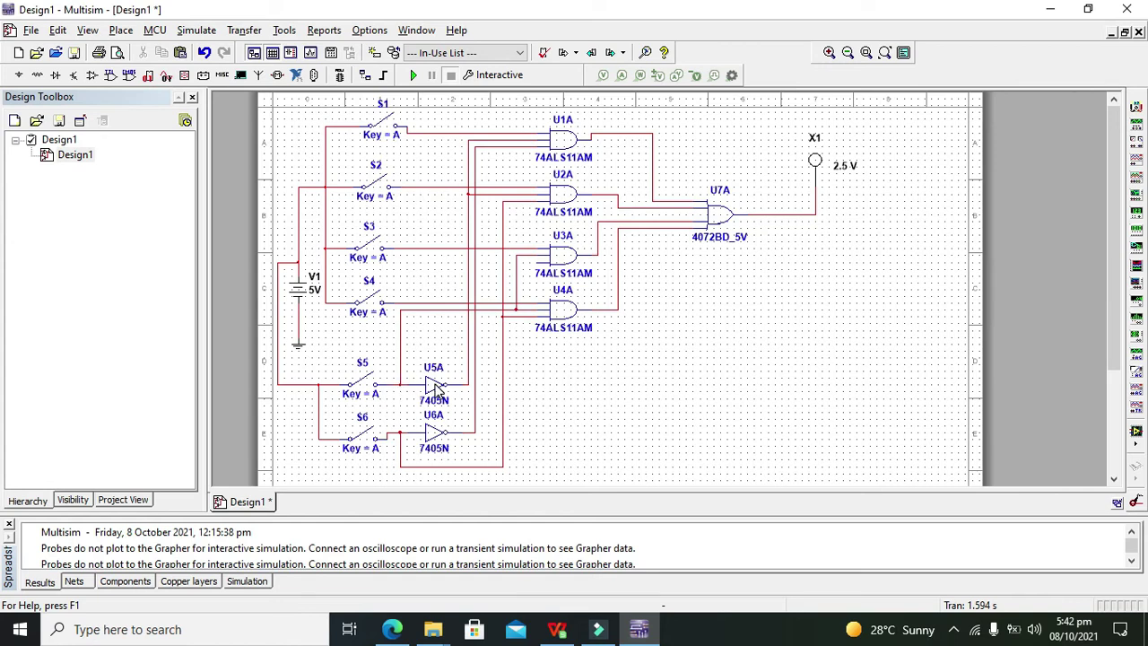
pyautogui.click(537, 262)
pyautogui.click(476, 262)
pyautogui.click(487, 287)
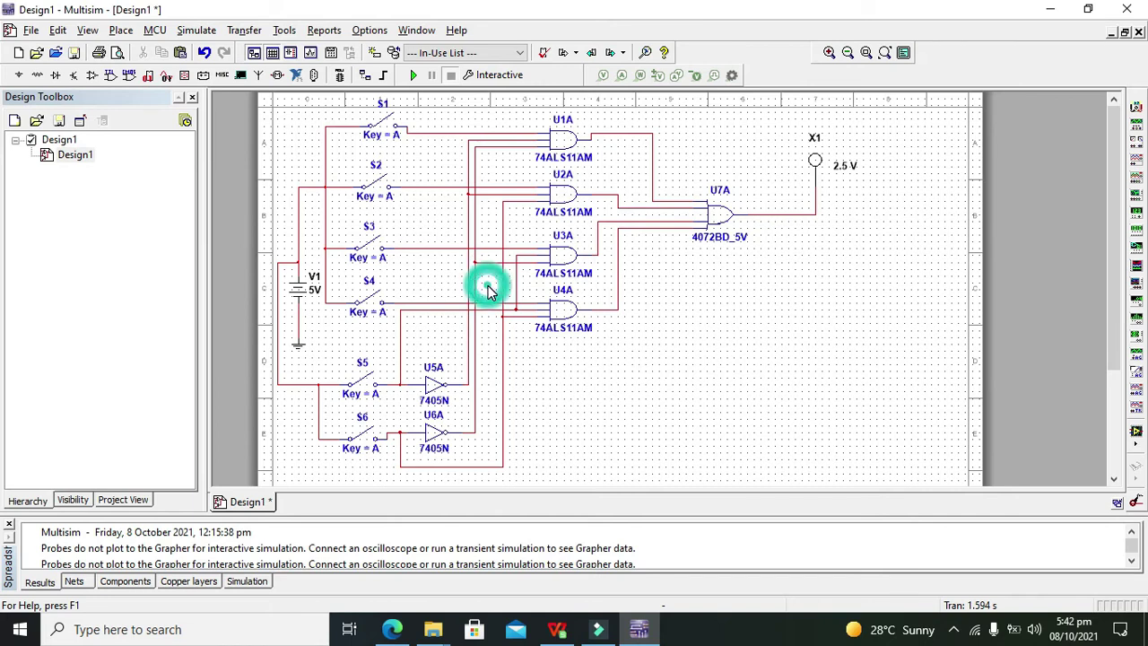
# - Run the interactive simulation and toggle switch S1 repeatedly with select switches S5 and S6 open to test its effect on probe X1
pyautogui.click(416, 78)
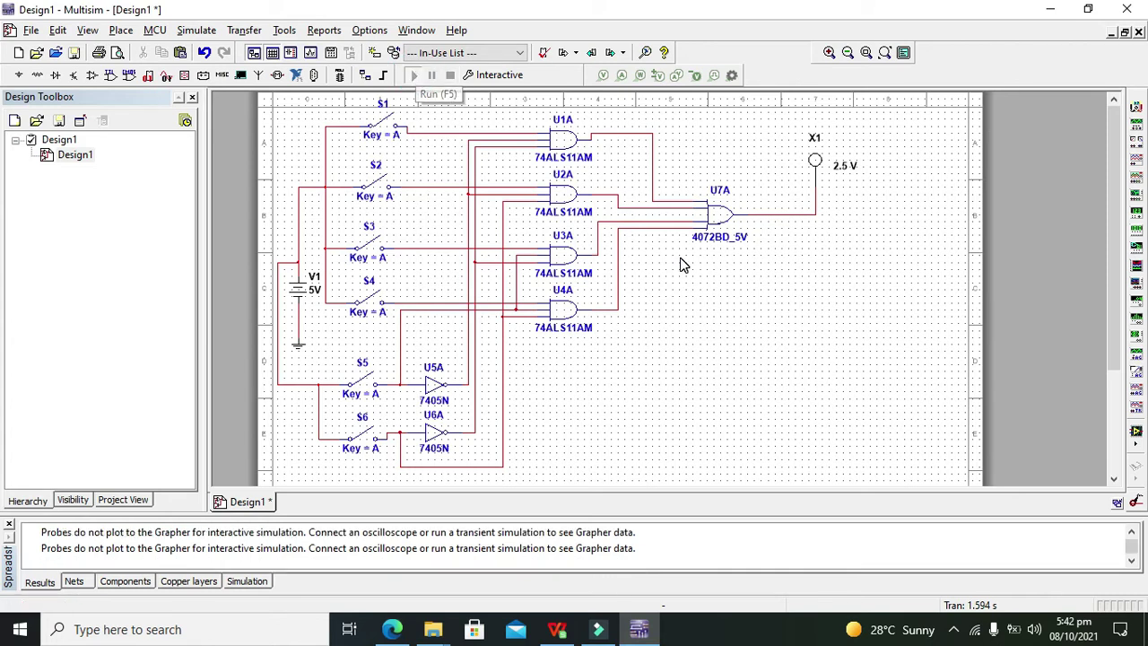
pyautogui.click(388, 123)
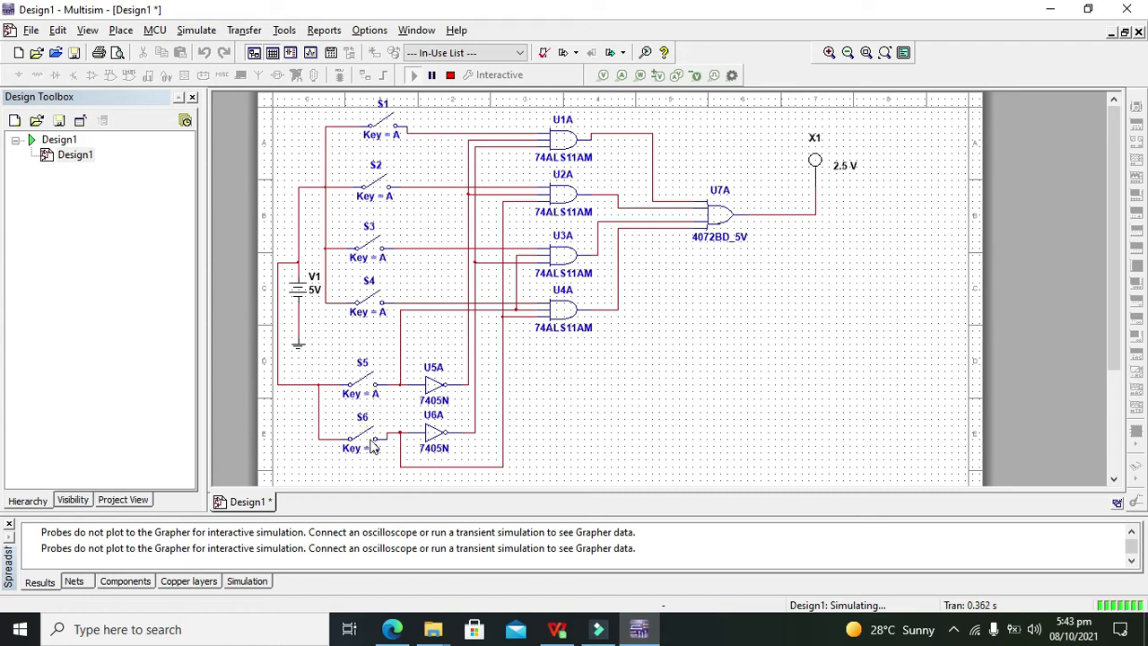
pyautogui.click(389, 129)
pyautogui.click(388, 129)
pyautogui.click(387, 128)
pyautogui.click(388, 128)
pyautogui.click(387, 128)
pyautogui.click(388, 129)
pyautogui.click(388, 128)
pyautogui.click(387, 128)
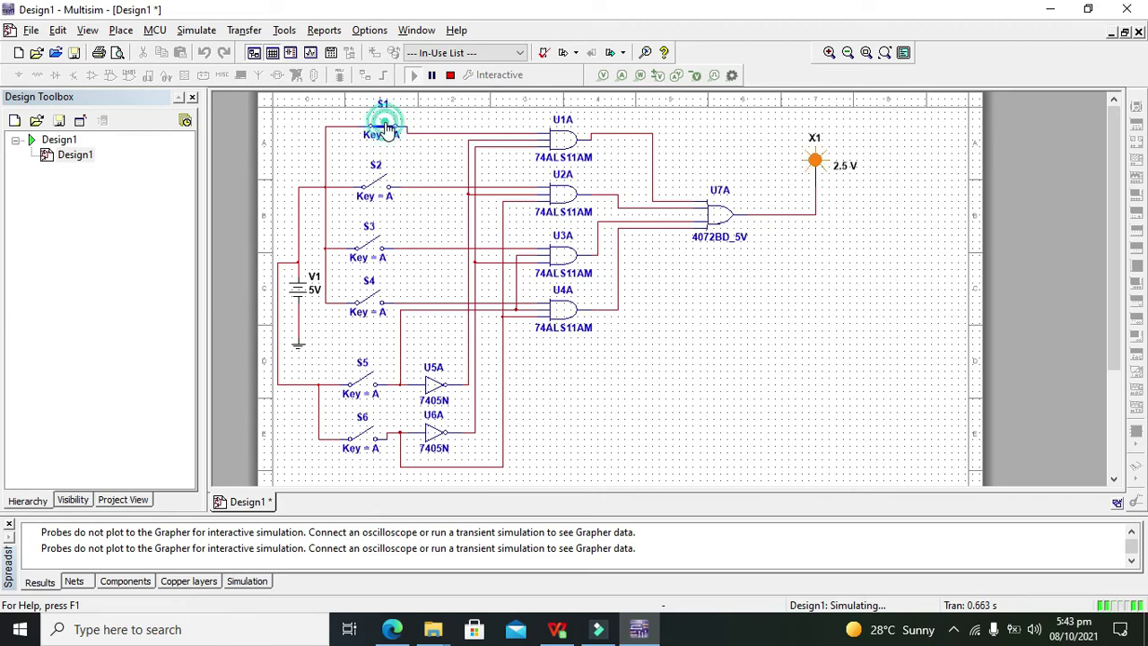
pyautogui.click(387, 128)
# - Test switches S2, S3 and S4 by closing and reopening them while select switches S5 and S6 are open
pyautogui.click(380, 186)
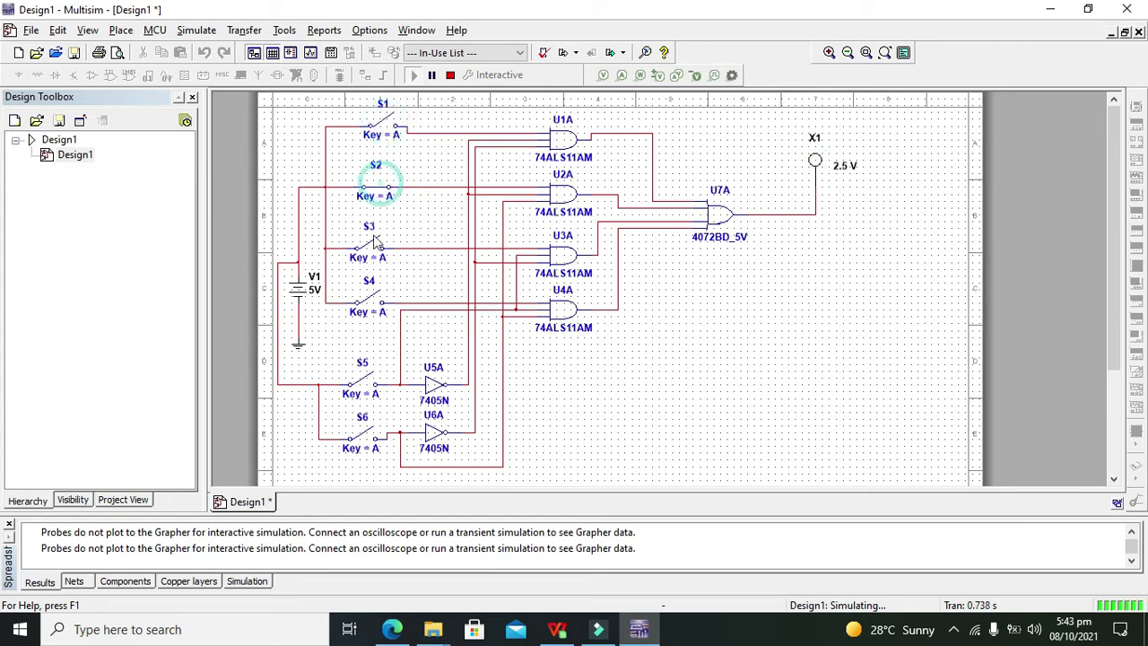
pyautogui.click(377, 247)
pyautogui.click(374, 307)
pyautogui.click(375, 307)
pyautogui.click(377, 248)
pyautogui.click(380, 186)
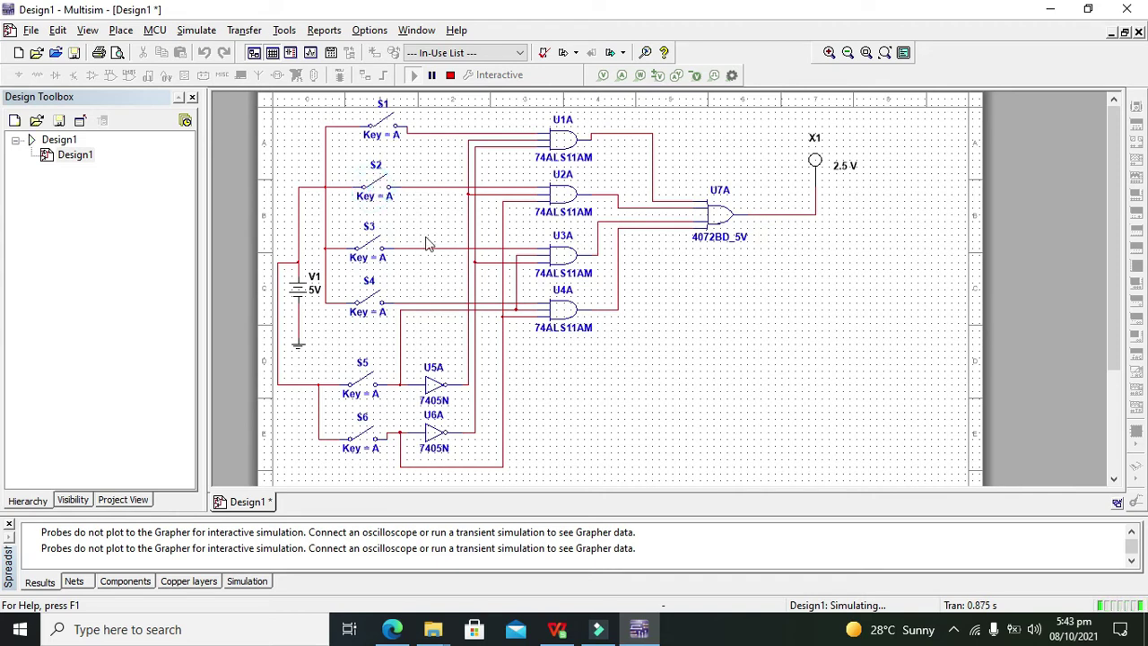
# - Close select switch S6 with S5 open, and toggle switch S2 repeatedly to test its effect on probe X1
pyautogui.click(368, 386)
pyautogui.click(368, 385)
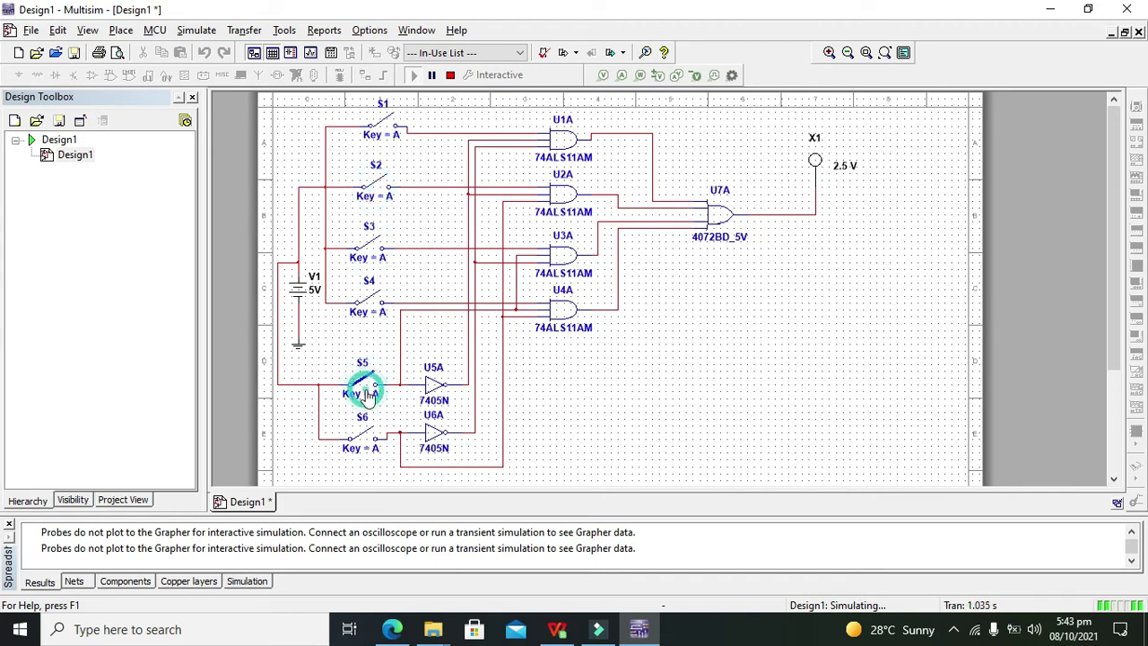
pyautogui.click(372, 440)
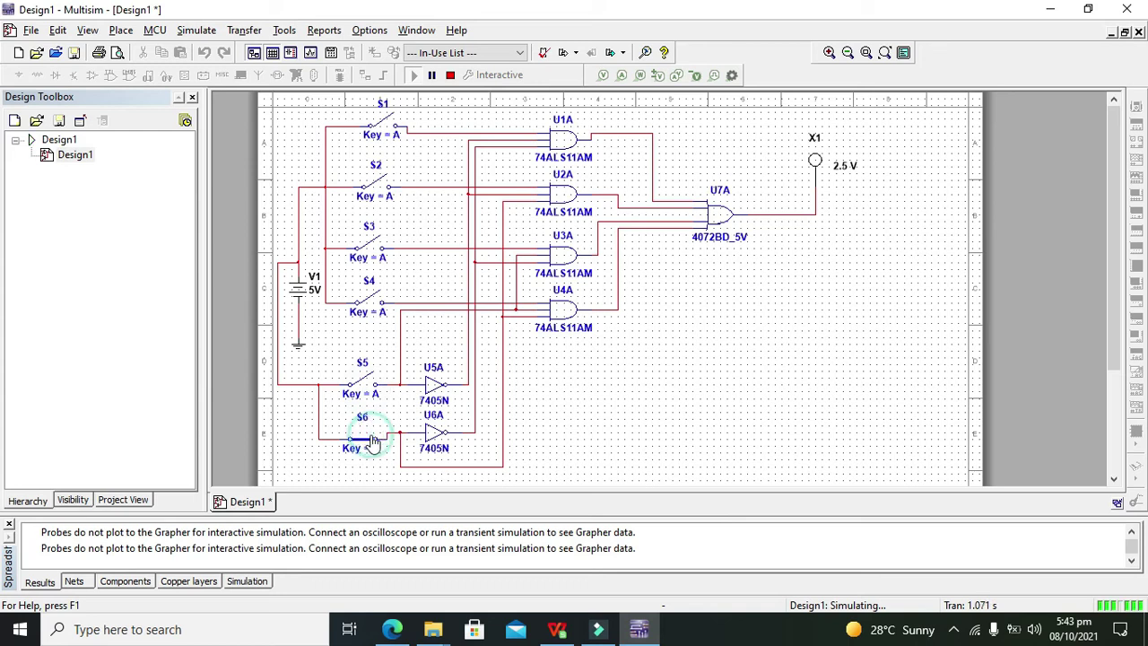
pyautogui.click(376, 184)
pyautogui.click(377, 184)
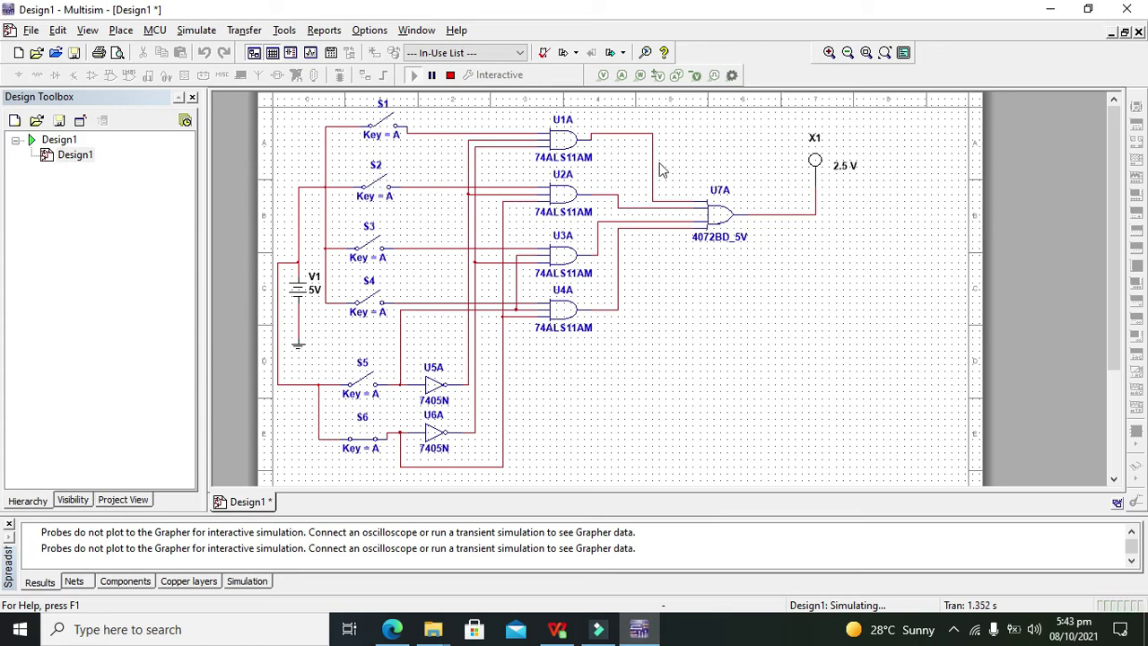
pyautogui.click(376, 188)
pyautogui.click(376, 189)
pyautogui.click(378, 190)
pyautogui.click(378, 190)
pyautogui.click(377, 190)
pyautogui.click(379, 191)
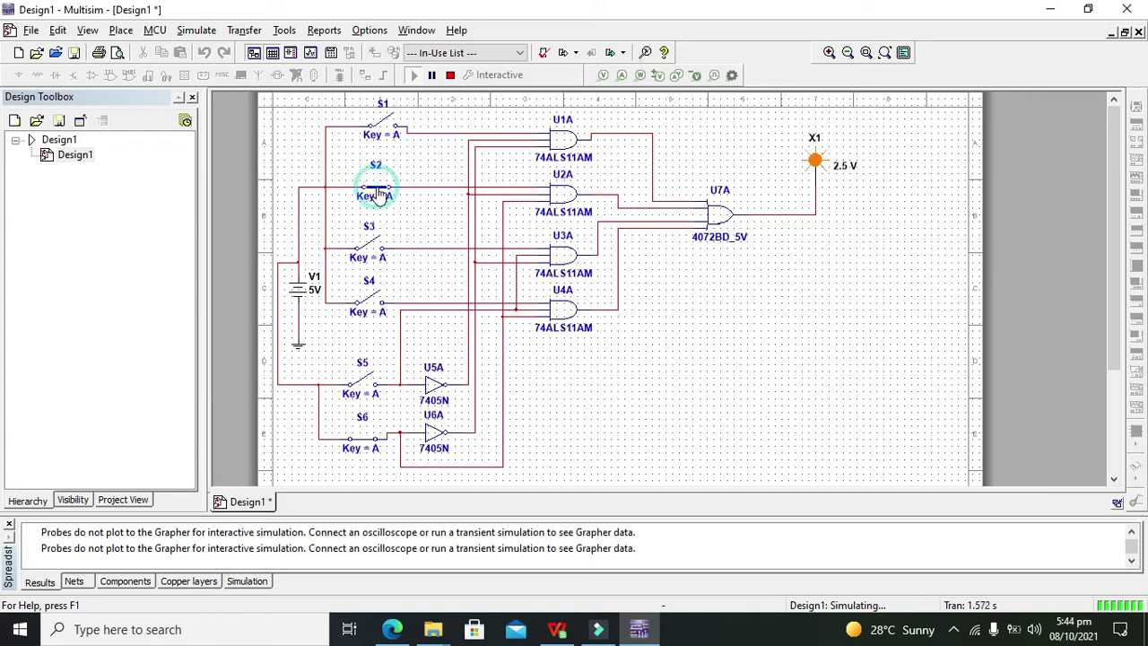
pyautogui.click(378, 190)
pyautogui.click(378, 190)
pyautogui.click(378, 190)
# - Test switches S1, S3 and S4 by closing and reopening them while only select switch S6 is closed
pyautogui.click(385, 128)
pyautogui.click(387, 131)
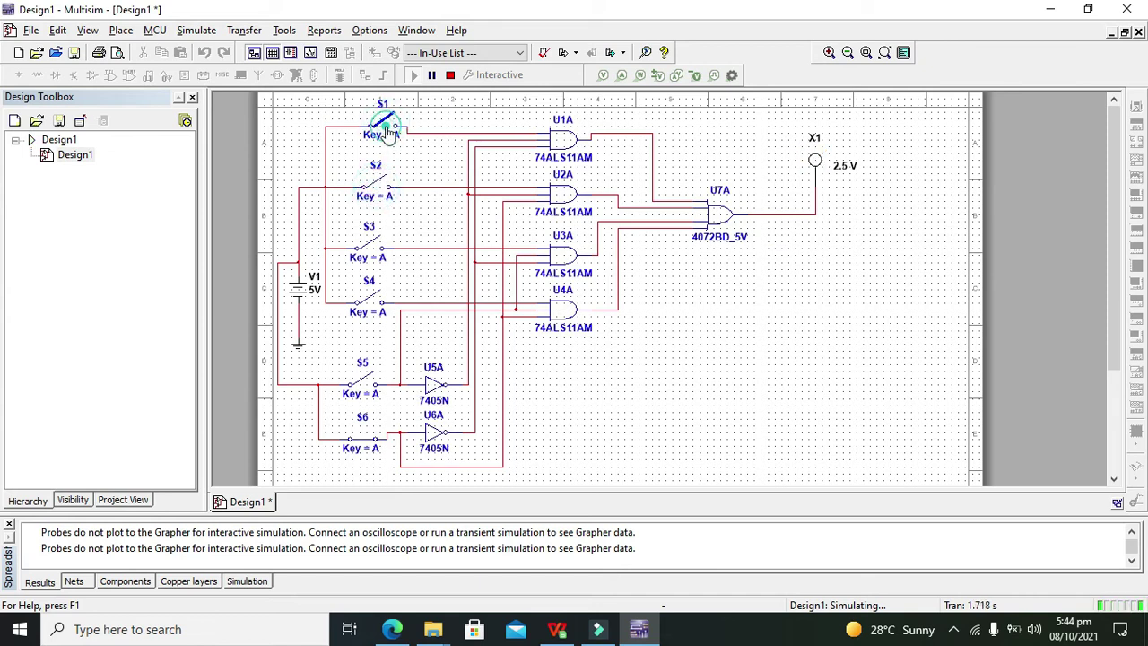
pyautogui.click(371, 247)
pyautogui.click(375, 306)
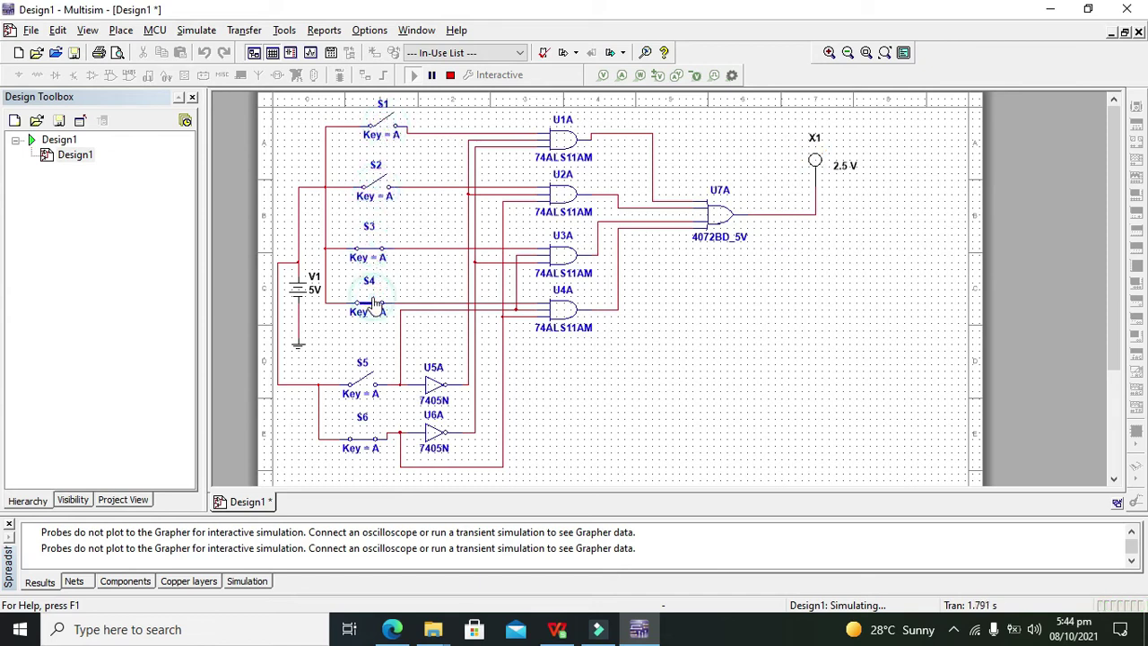
pyautogui.click(372, 303)
pyautogui.click(368, 246)
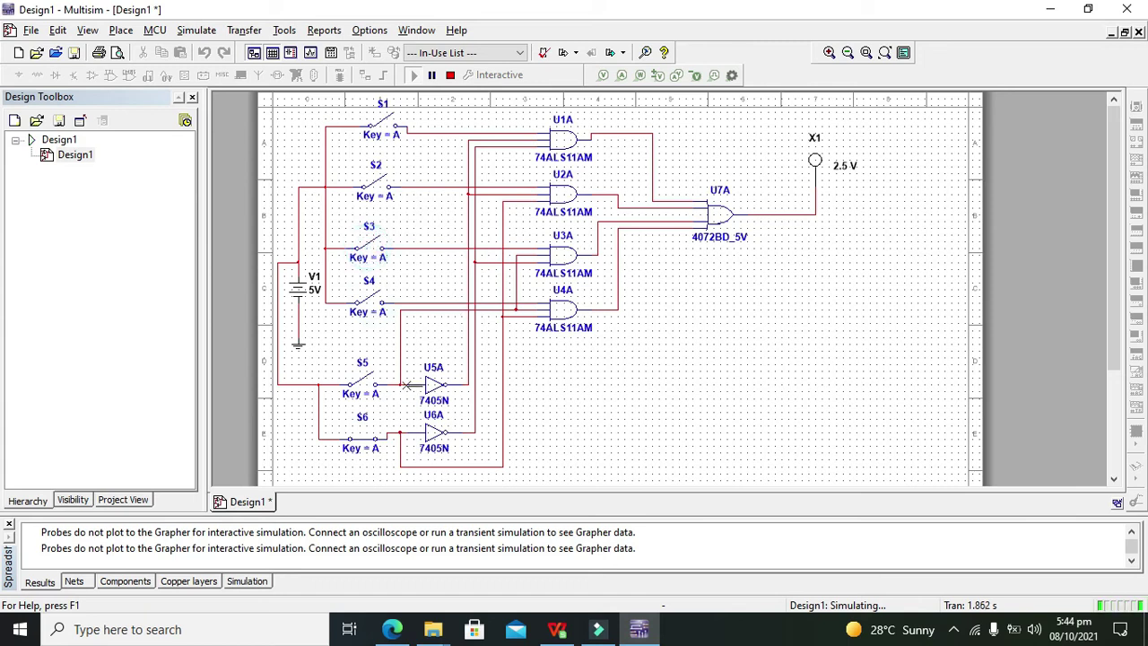
# - Close select switch S5, open S6, and toggle switch S3 repeatedly to test its effect on probe X1
pyautogui.click(363, 386)
pyautogui.click(362, 441)
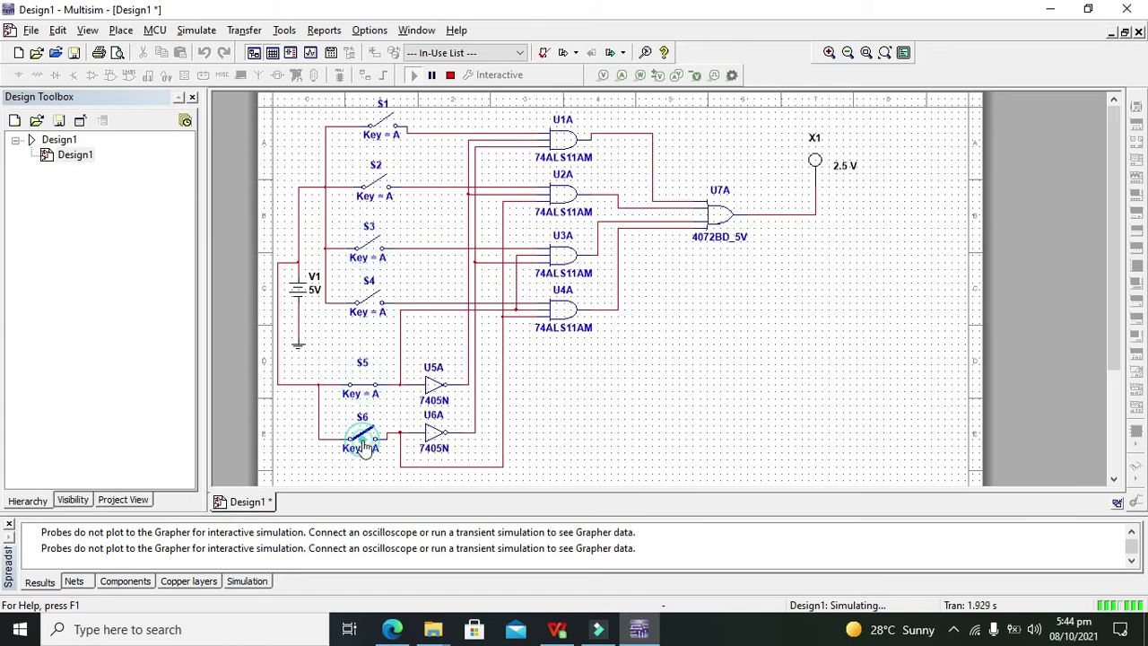
pyautogui.click(371, 247)
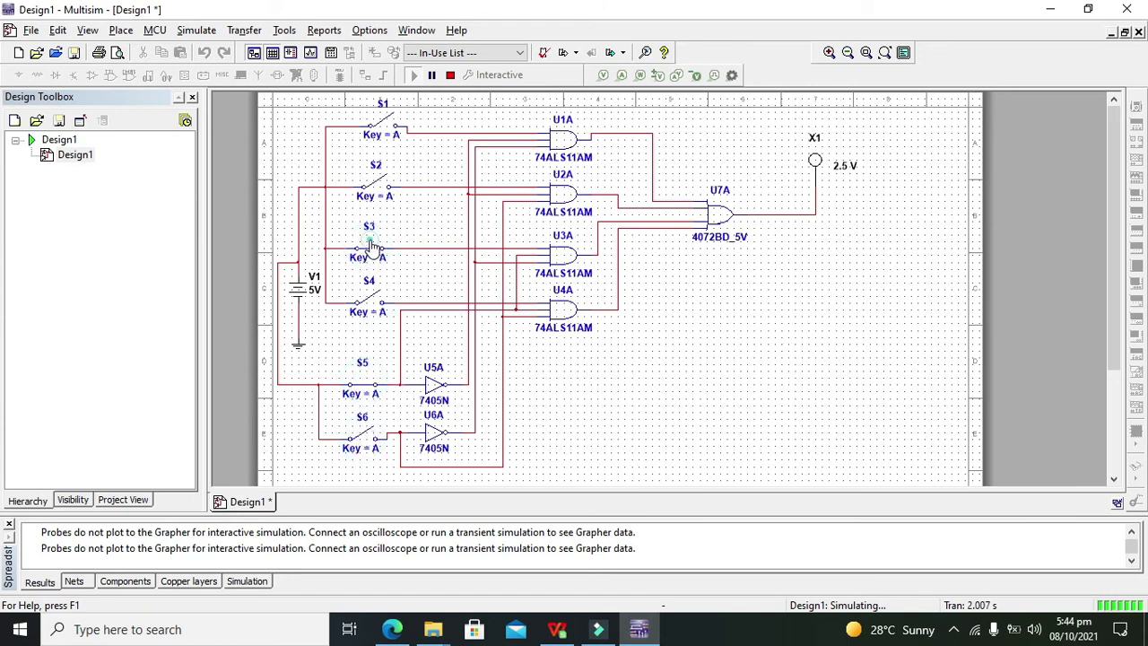
pyautogui.click(371, 248)
pyautogui.click(371, 250)
pyautogui.click(372, 251)
pyautogui.click(371, 249)
pyautogui.click(370, 249)
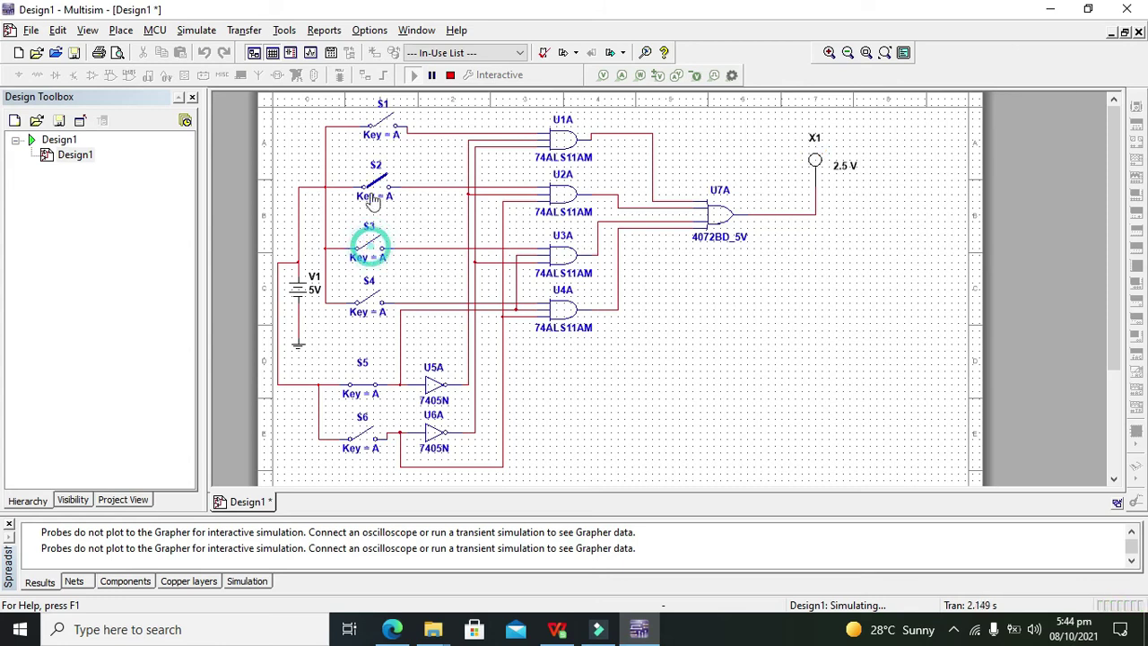
# - Close switch S2 and toggle switch S4 to test them while only select switch S5 is closed
pyautogui.click(374, 184)
pyautogui.click(370, 299)
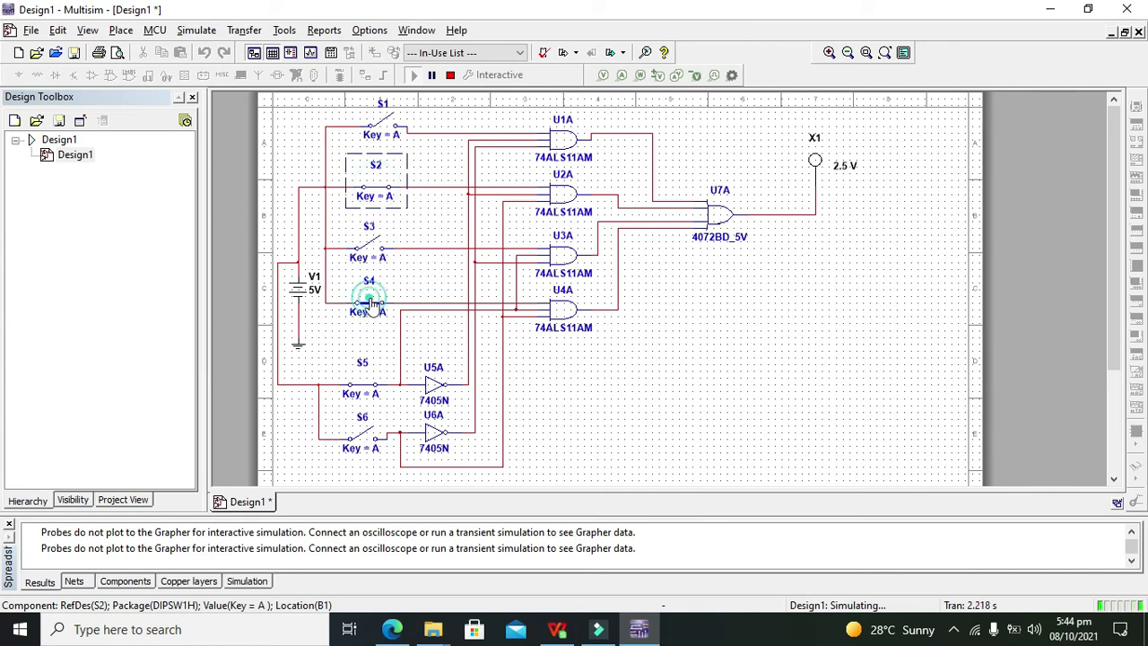
pyautogui.click(558, 388)
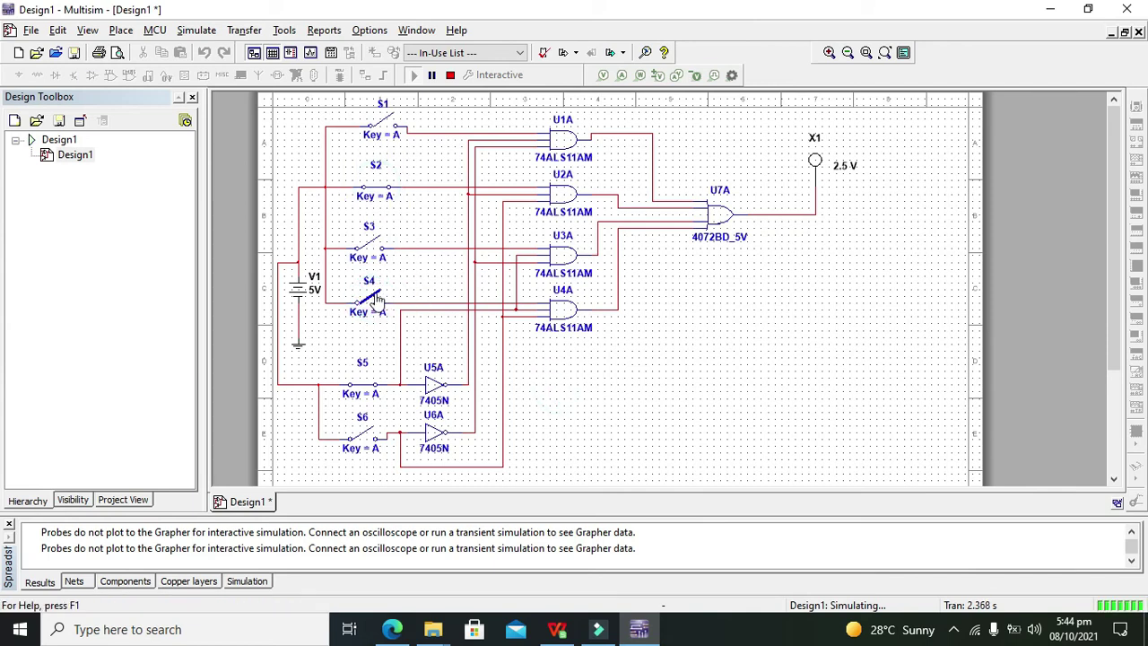
# - Close select switch S6 alongside S5, and toggle switch S4 repeatedly to test its effect on probe X1, leaving S4 closed
pyautogui.click(369, 441)
pyautogui.click(371, 306)
pyautogui.click(371, 307)
pyautogui.click(370, 309)
pyautogui.click(370, 308)
pyautogui.click(370, 307)
pyautogui.click(371, 308)
pyautogui.click(371, 308)
pyautogui.click(370, 307)
pyautogui.click(370, 308)
pyautogui.click(370, 307)
pyautogui.click(370, 308)
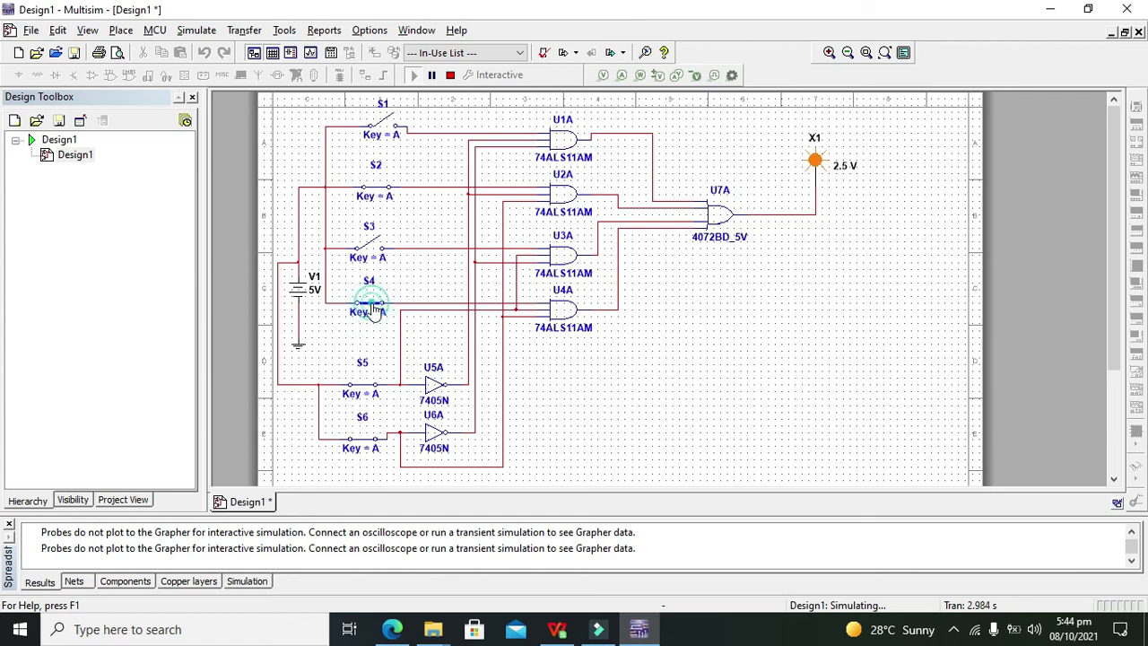